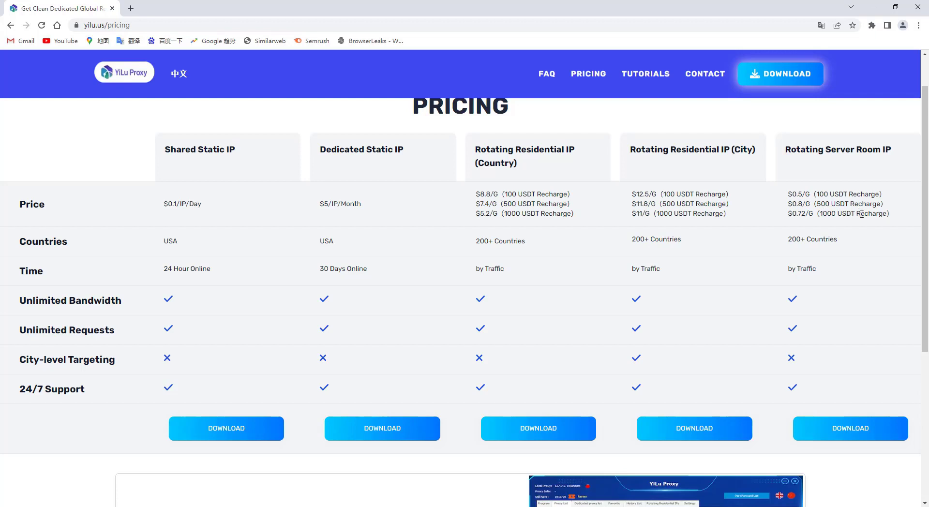
{"action": "left_click", "coordinate": [790, 245]}
{"action": "left_click_drag", "start_coordinate": [783, 242], "coordinate": [855, 247]}
{"action": "left_click_drag", "start_coordinate": [777, 265], "coordinate": [827, 268]}
{"action": "left_click", "coordinate": [824, 280]}
Download YiLuProxy.rar from the YiLu Proxy site and show the archive in its download folder.
{"action": "left_click", "coordinate": [777, 75]}
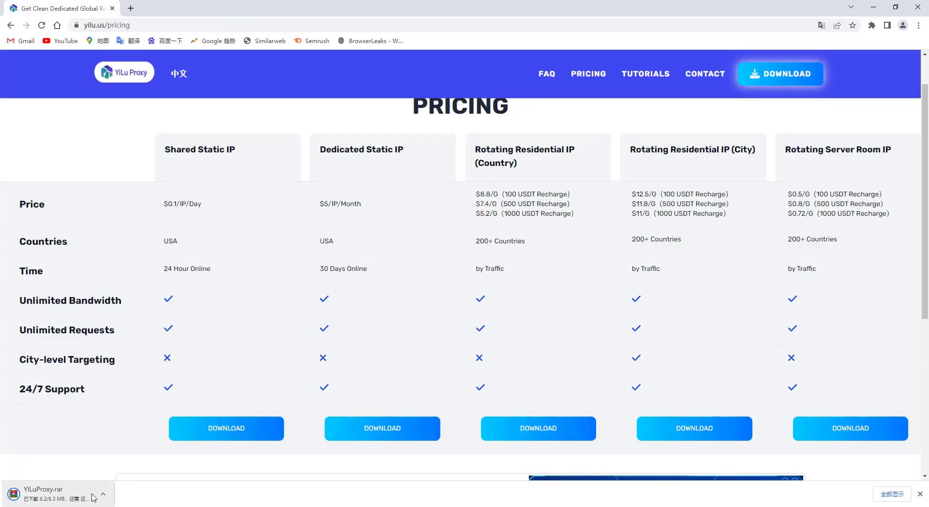
{"action": "left_click", "coordinate": [102, 496]}
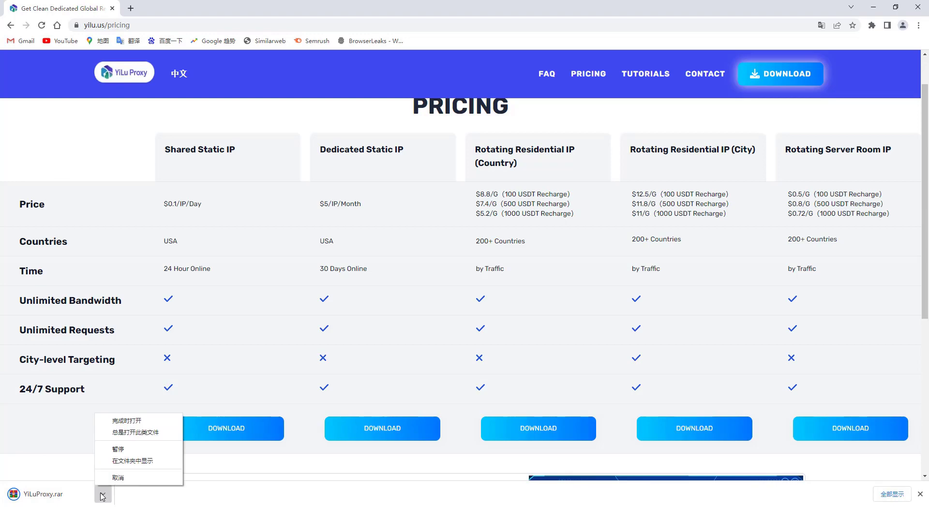
{"action": "left_click", "coordinate": [135, 466]}
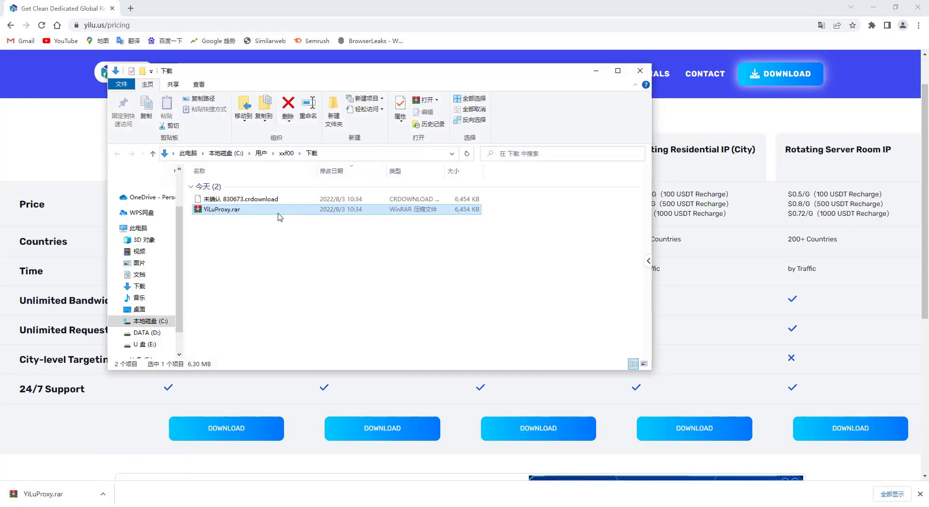
Extract YiLuProxy.rar into its own YiLuProxy folder and open that folder.
{"action": "right_click", "coordinate": [274, 214]}
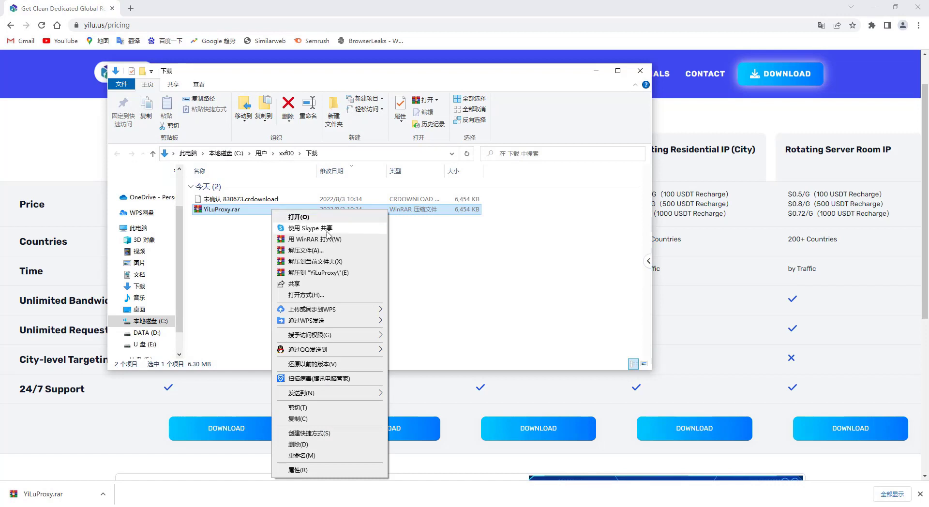
{"action": "left_click", "coordinate": [324, 273]}
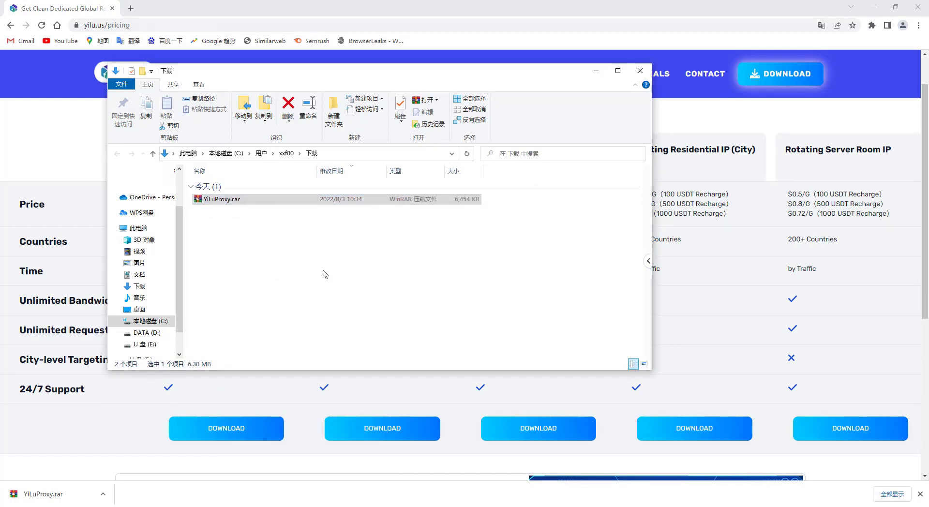
{"action": "double_click", "coordinate": [255, 211]}
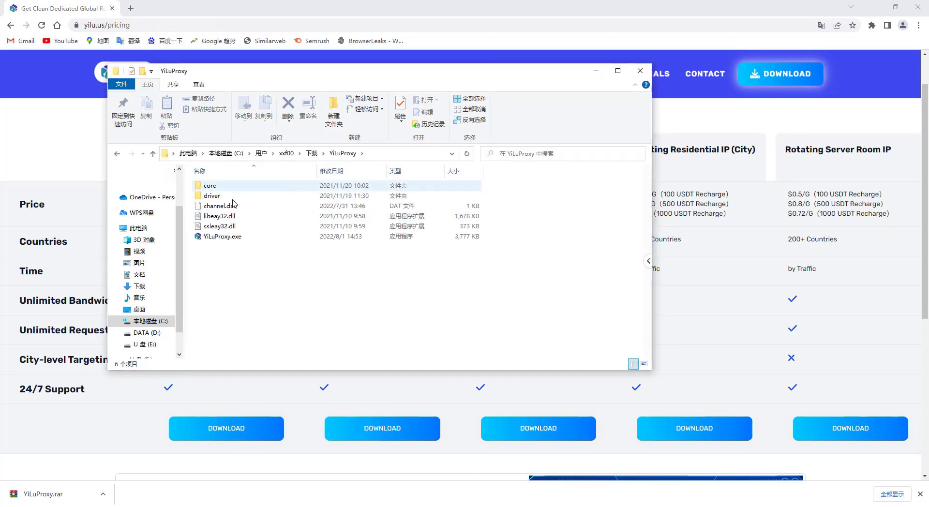
Launch YiLuProxy.exe from the extracted folder and put the folder window away.
{"action": "left_click", "coordinate": [220, 238]}
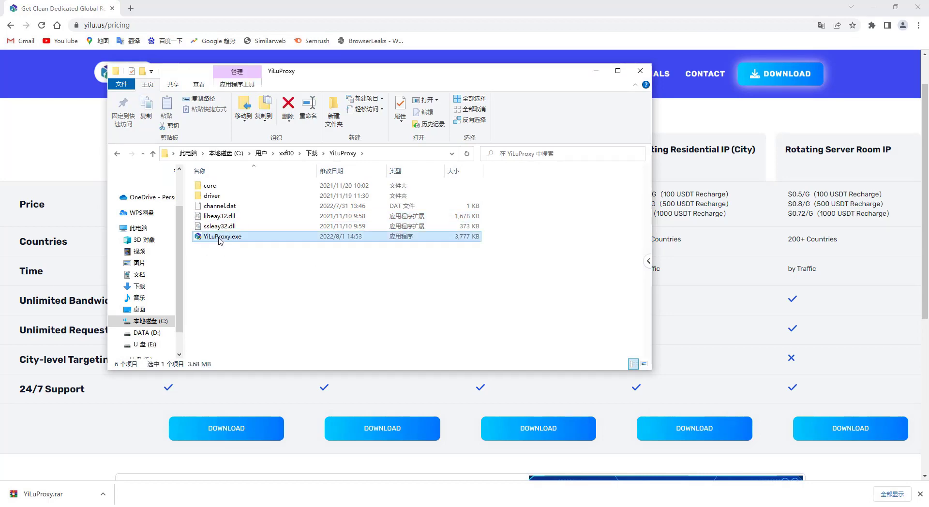
{"action": "double_click", "coordinate": [220, 237]}
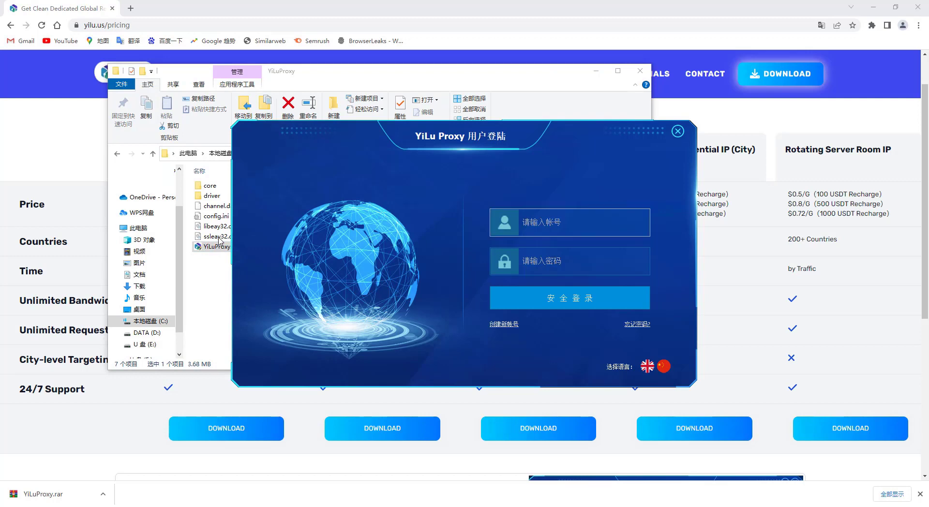
{"action": "left_click", "coordinate": [596, 72]}
{"action": "key", "text": "alt+F4"}
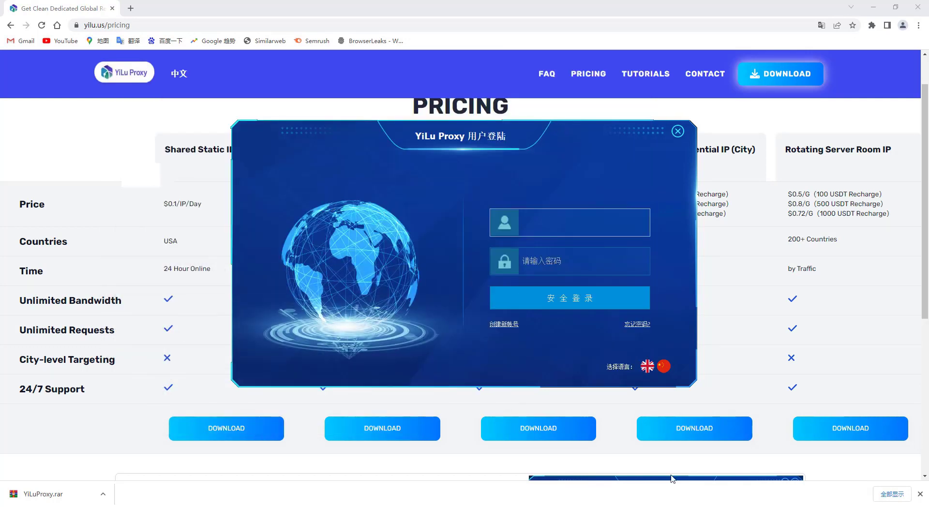
View the new-account registration form and its input fields, and return to the login window.
{"action": "left_click", "coordinate": [503, 324]}
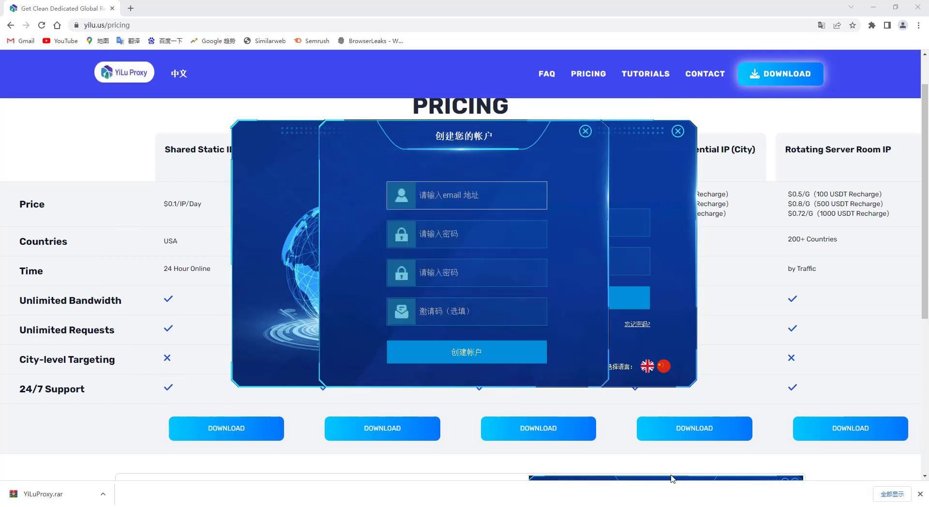
{"action": "key", "text": "Tab"}
{"action": "key", "text": "Tab"}
{"action": "key", "text": "Tab"}
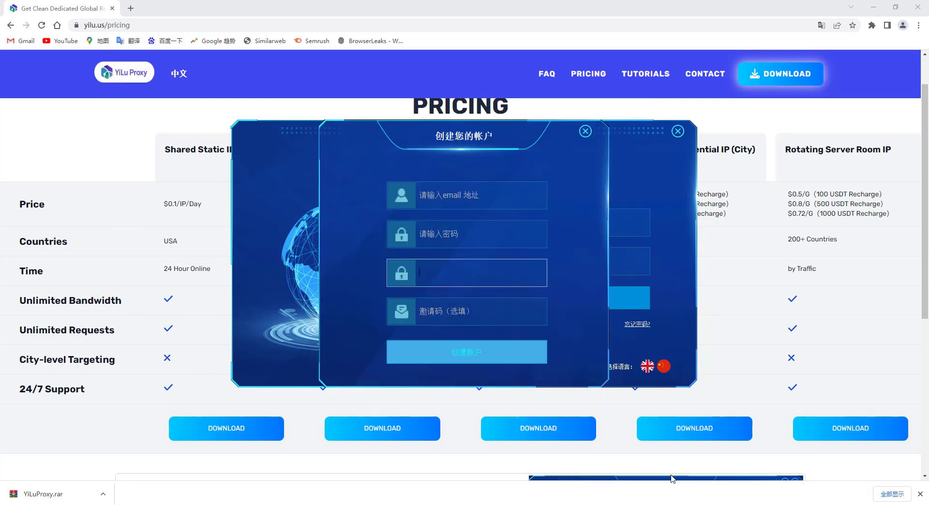
{"action": "left_click", "coordinate": [586, 131]}
{"action": "key", "text": "Escape"}
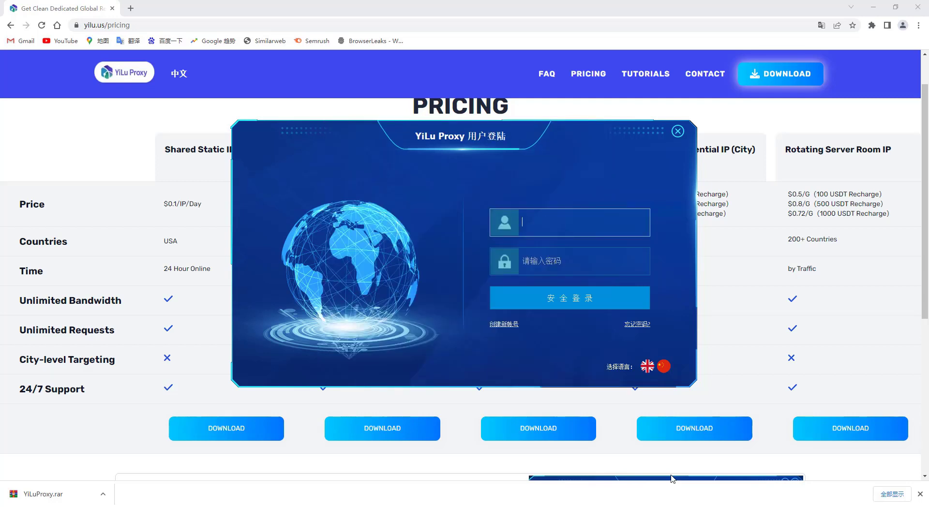
Log in to YiLu Proxy with the account name and password, and switch the interface language to English.
{"action": "key", "text": "Tab"}
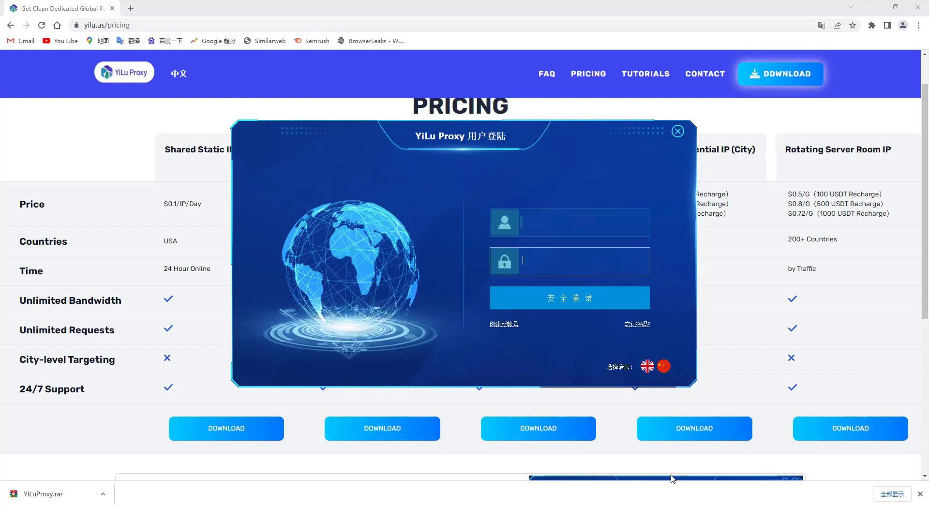
{"action": "type", "text": "**********"}
{"action": "key", "text": "Return"}
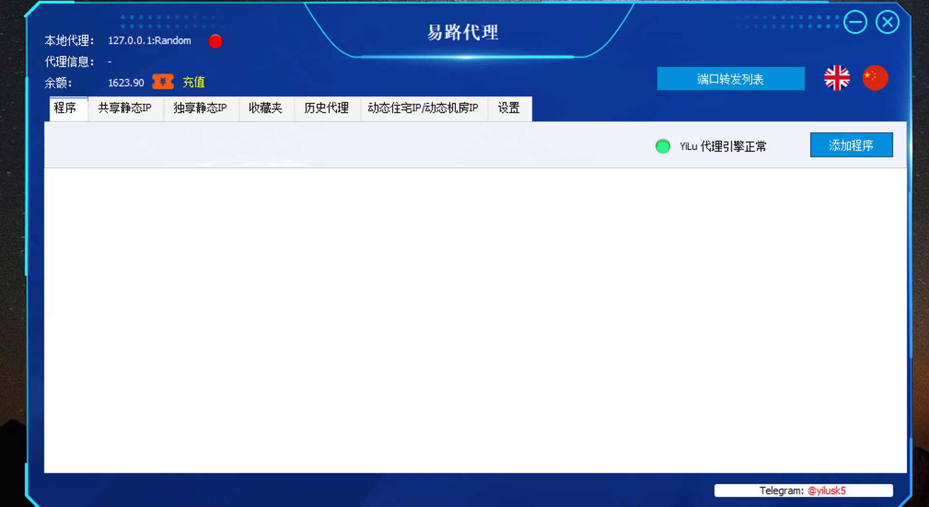
{"action": "left_click", "coordinate": [837, 77]}
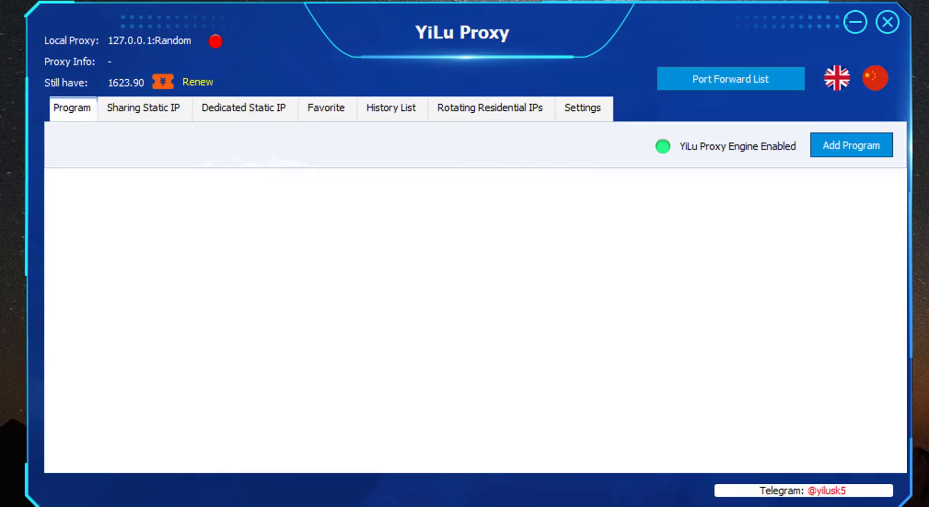
Look through the Sharing Static IP, Dedicated Static IP and Favorite proxy lists.
{"action": "left_click", "coordinate": [143, 108]}
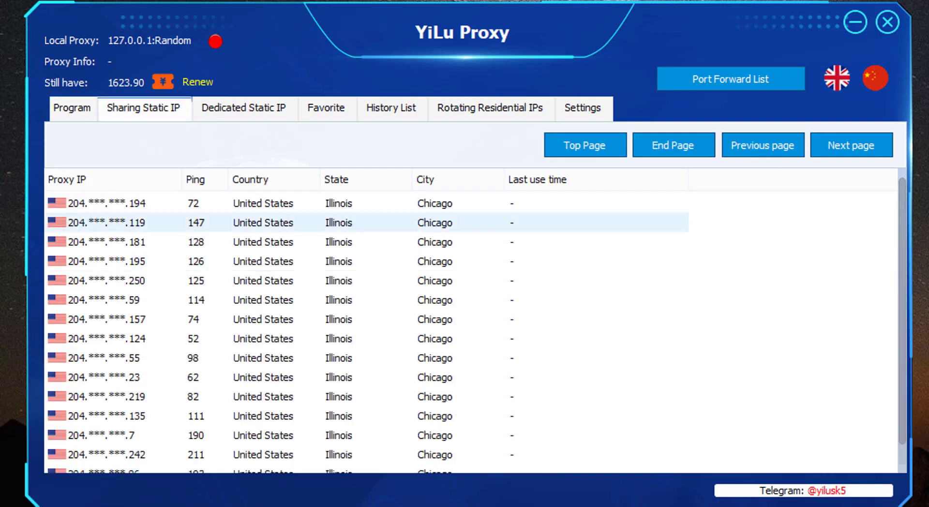
{"action": "scroll", "coordinate": [262, 261], "scroll_direction": "down", "scroll_amount": 1}
{"action": "scroll", "coordinate": [339, 300], "scroll_direction": "up", "scroll_amount": 1}
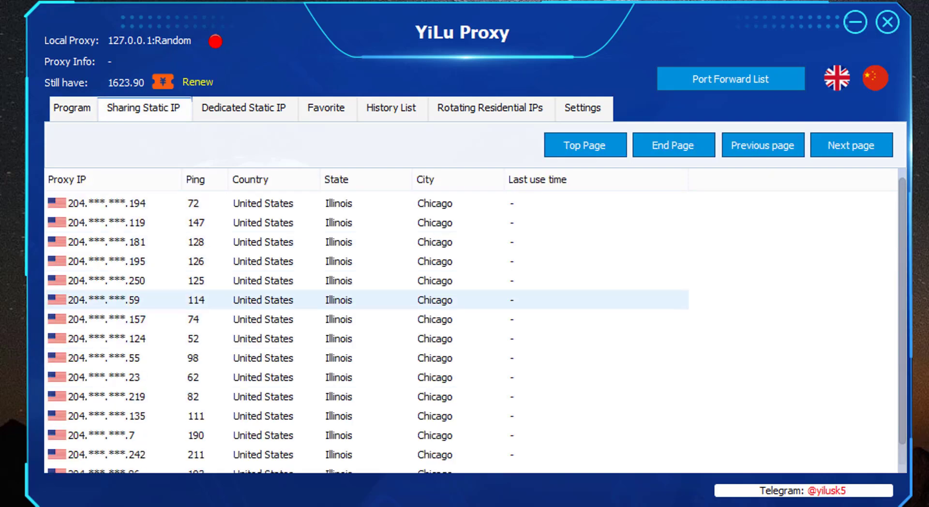
{"action": "left_click", "coordinate": [244, 108]}
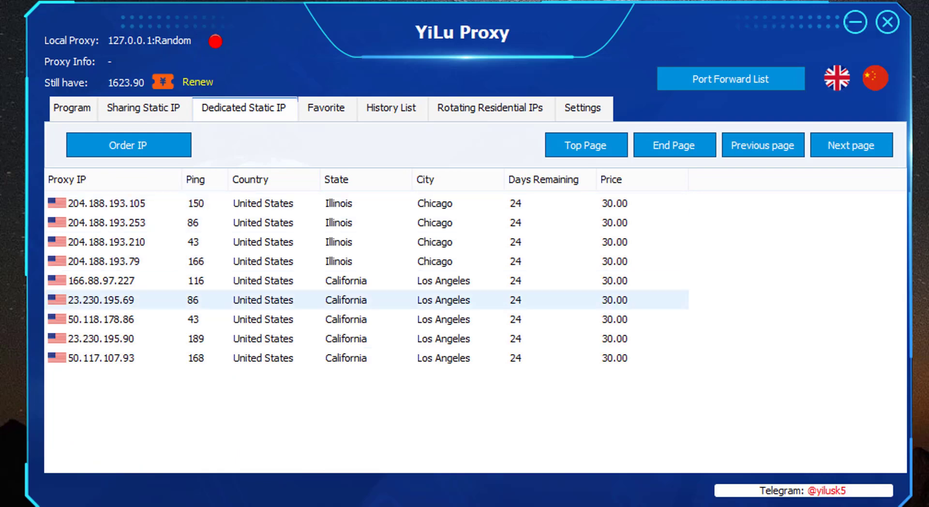
{"action": "left_click", "coordinate": [325, 108]}
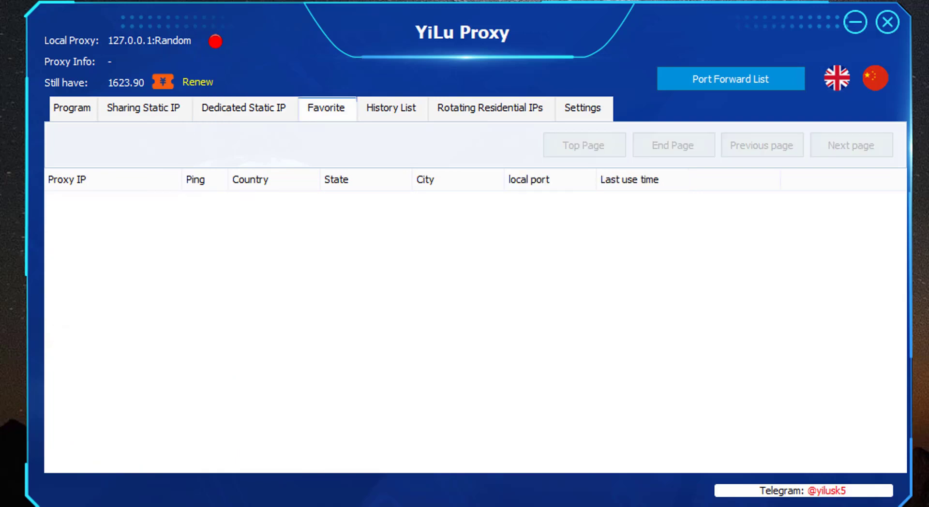
{"action": "left_click", "coordinate": [244, 108]}
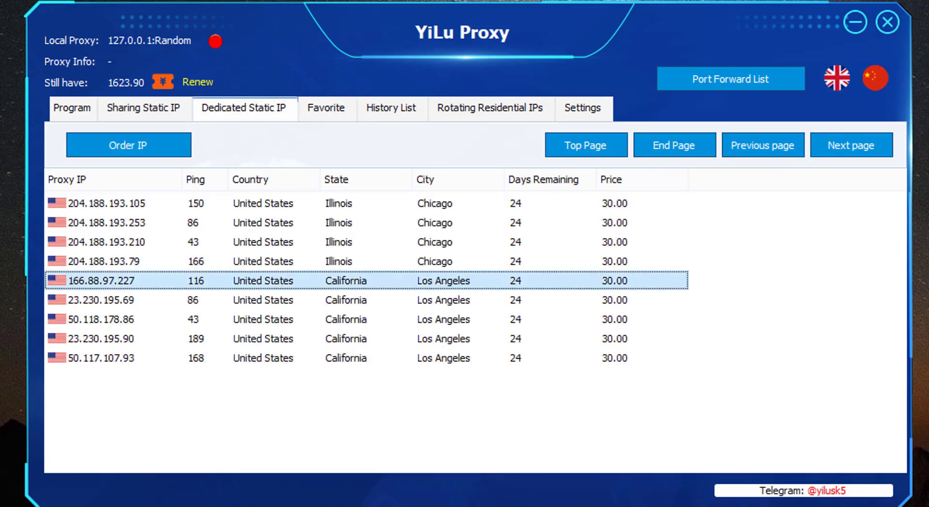
{"action": "right_click", "coordinate": [204, 287]}
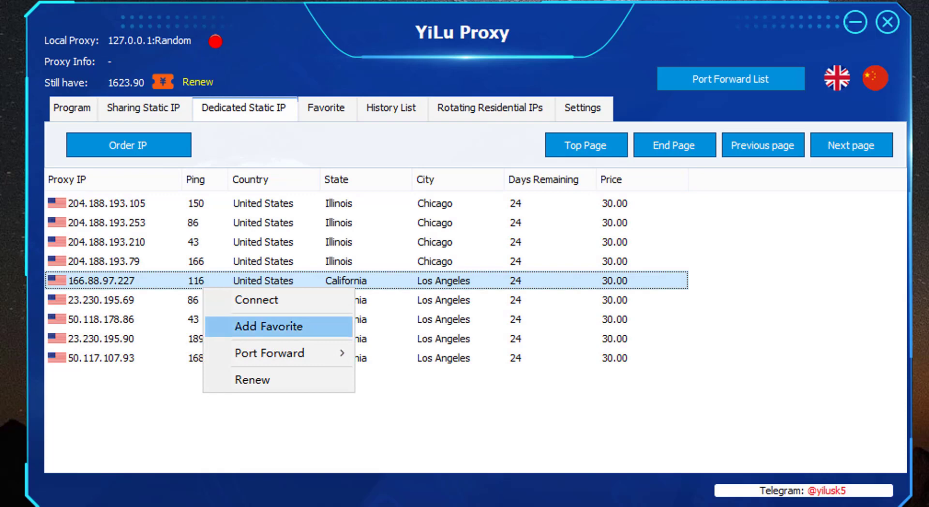
{"action": "left_click", "coordinate": [269, 326]}
{"action": "left_click", "coordinate": [326, 108]}
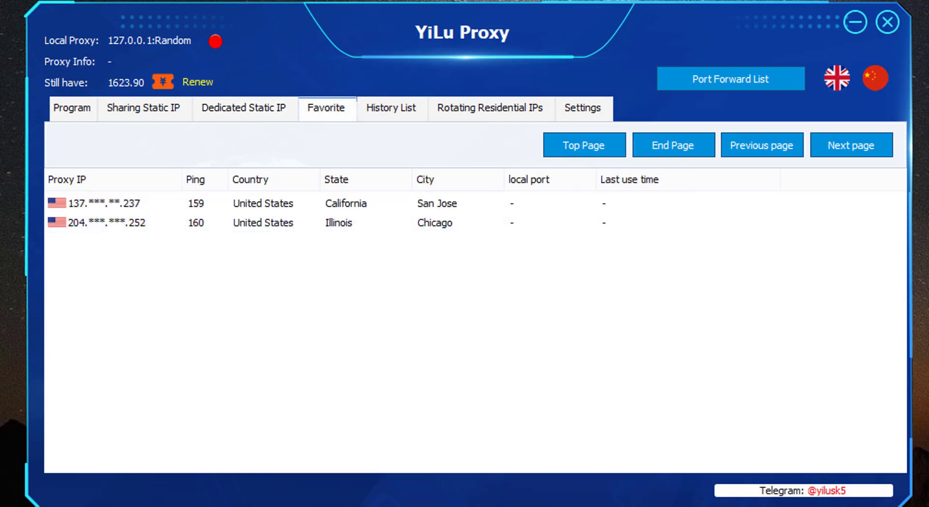
Set the rotating residential proxy location to state AZ-Arizona and city Arizona City.
{"action": "left_click", "coordinate": [391, 108]}
{"action": "left_click", "coordinate": [490, 108]}
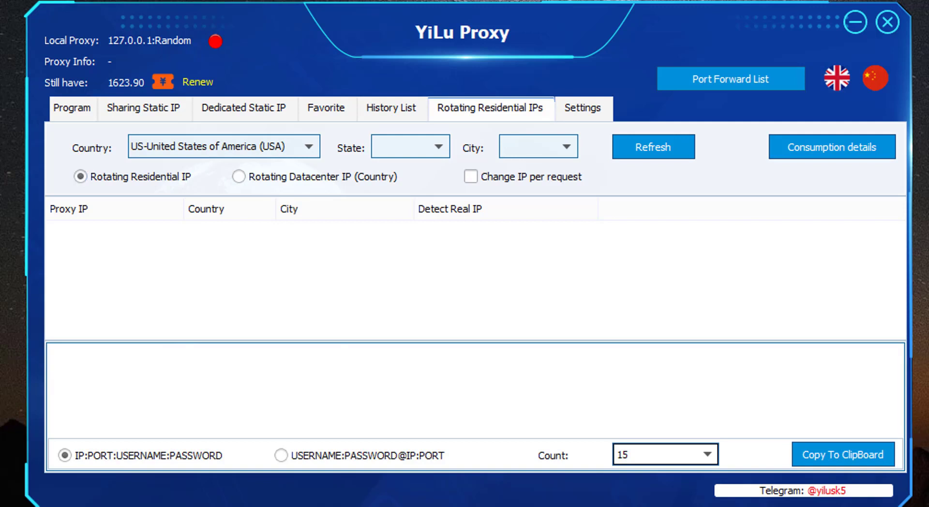
{"action": "left_click", "coordinate": [411, 146]}
{"action": "left_click", "coordinate": [538, 147]}
{"action": "left_click", "coordinate": [538, 147]}
{"action": "left_click", "coordinate": [411, 147]}
{"action": "left_click", "coordinate": [410, 283]}
{"action": "left_click", "coordinate": [538, 146]}
{"action": "left_click", "coordinate": [532, 302]}
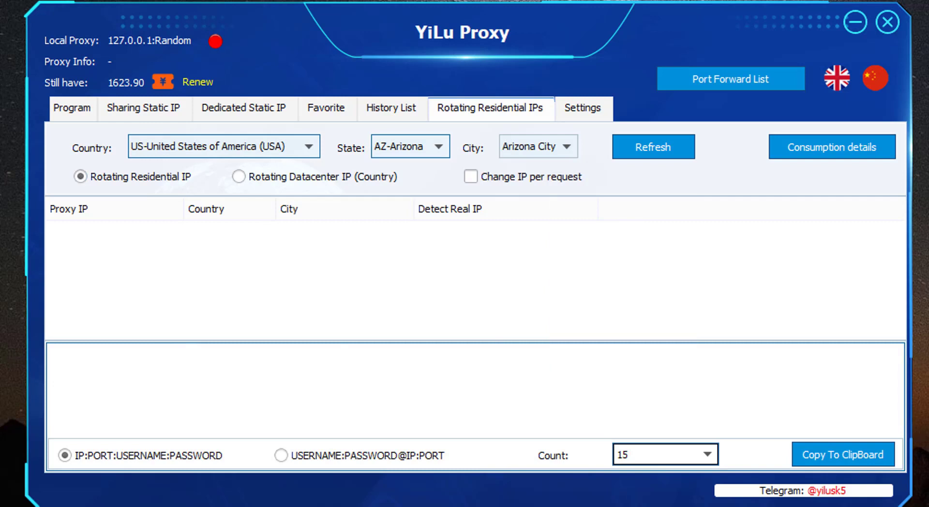
Try the Rotating Datacenter IP (Country) type and the Change IP per request option, and return to Rotating Residential IP.
{"action": "left_click", "coordinate": [239, 177]}
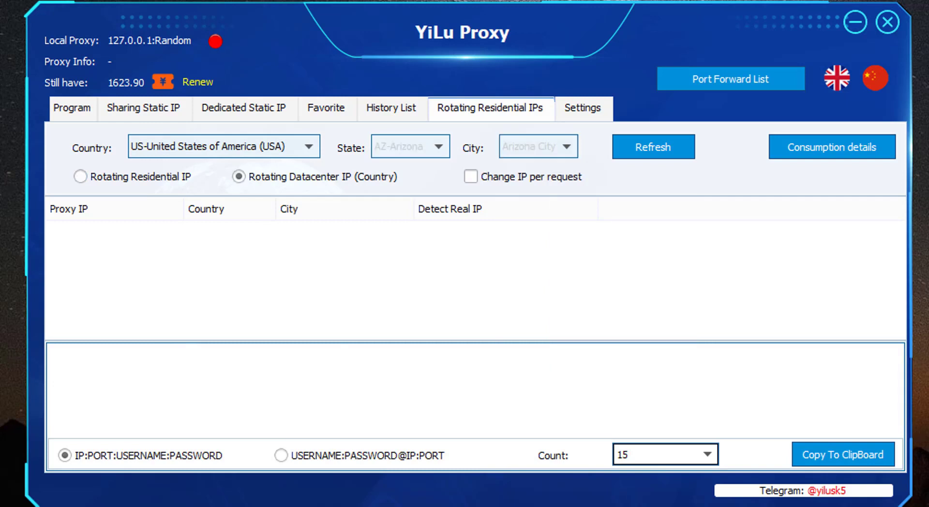
{"action": "left_click", "coordinate": [471, 177]}
{"action": "left_click", "coordinate": [470, 177]}
{"action": "left_click", "coordinate": [471, 177]}
{"action": "left_click", "coordinate": [471, 177]}
{"action": "left_click", "coordinate": [81, 176]}
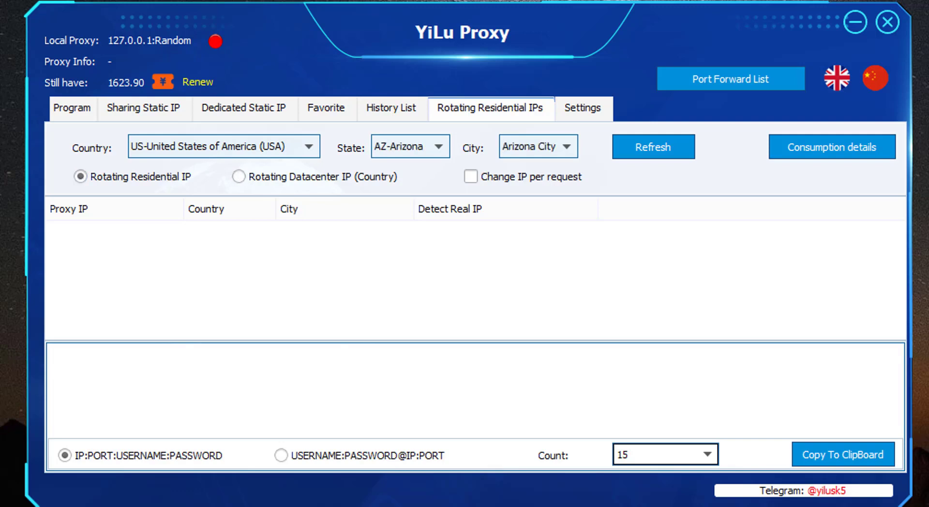
Set the proxy port to Custom 1080 and choose Disconnect for proxies used over 24 hours, with the YiLu Porttable Proxy Engine selected.
{"action": "left_click", "coordinate": [144, 108]}
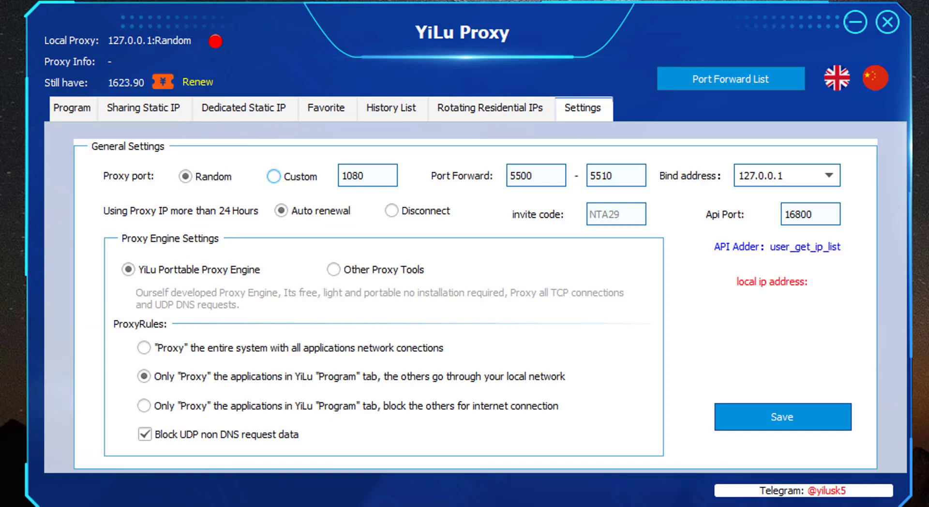
{"action": "left_click", "coordinate": [368, 175]}
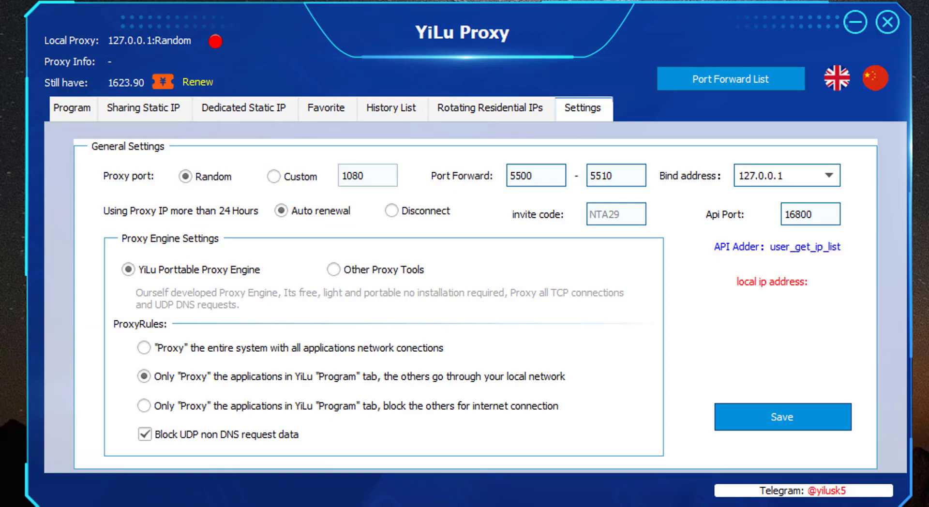
{"action": "left_click", "coordinate": [274, 177]}
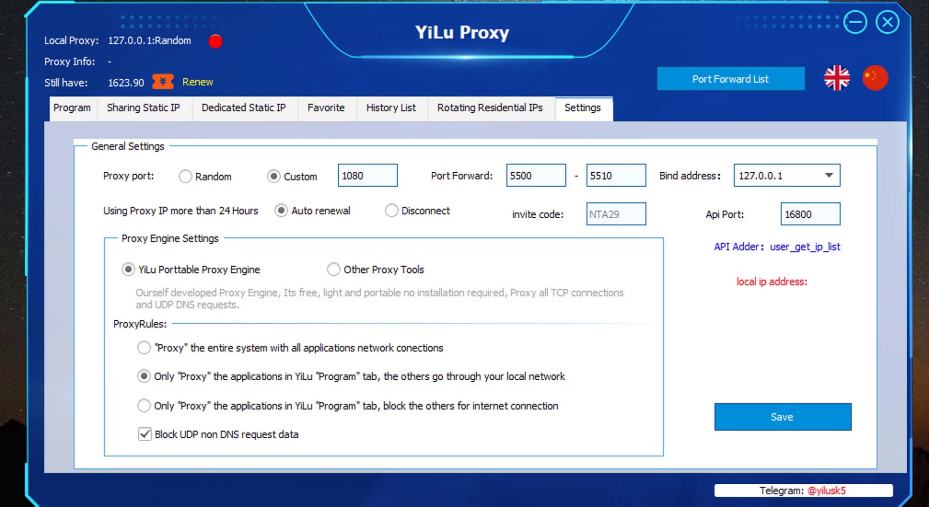
{"action": "left_click", "coordinate": [392, 210]}
{"action": "left_click", "coordinate": [334, 270]}
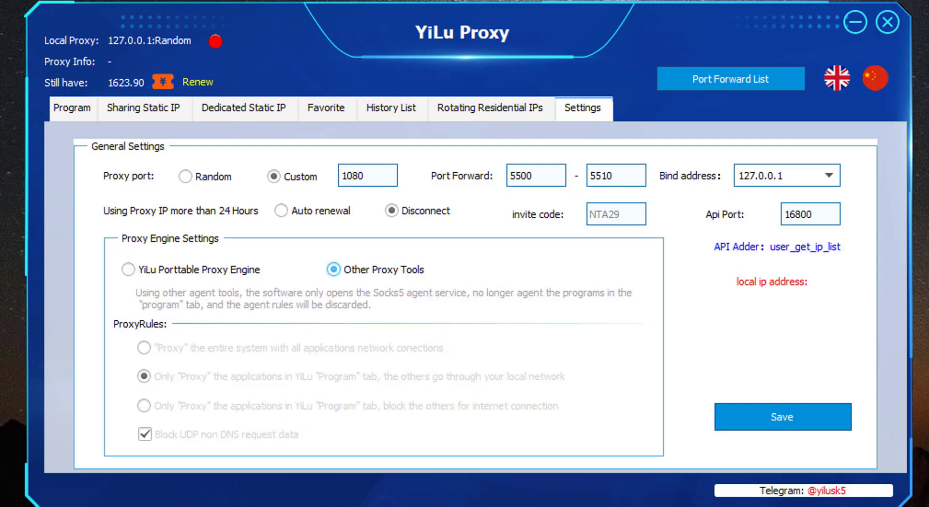
{"action": "left_click", "coordinate": [129, 269]}
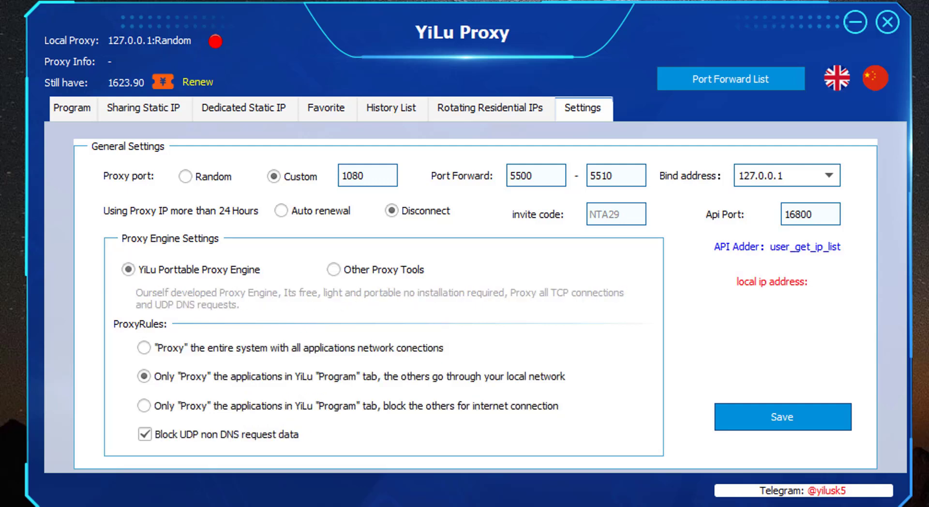
Go through the three proxy rules and choose to proxy the entire system with all applications' network connections.
{"action": "left_click", "coordinate": [144, 348]}
{"action": "left_click", "coordinate": [144, 377]}
{"action": "left_click", "coordinate": [143, 406]}
{"action": "left_click", "coordinate": [144, 377]}
{"action": "left_click", "coordinate": [144, 347]}
Connect to the dedicated static IP 204.188.193.253 and check the public IP address on browserleaks.com in Chrome.
{"action": "left_click", "coordinate": [244, 108]}
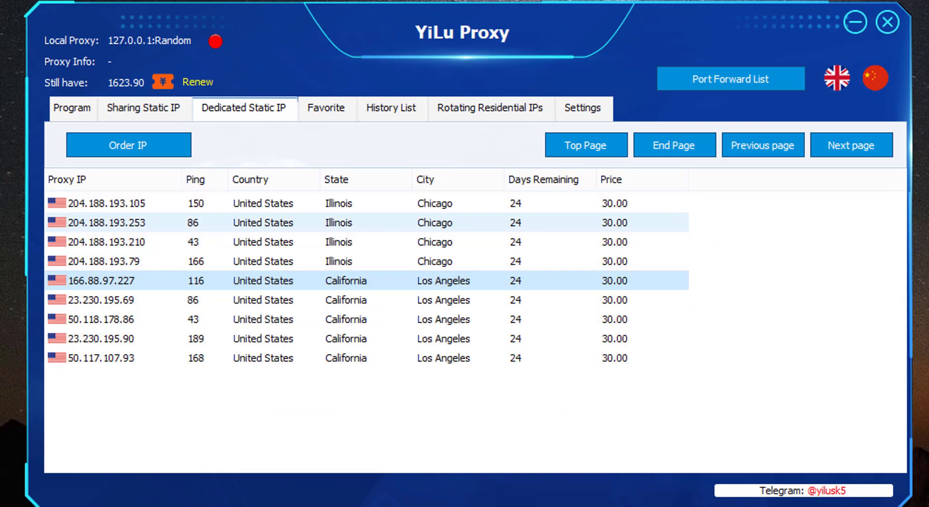
{"action": "double_click", "coordinate": [106, 222]}
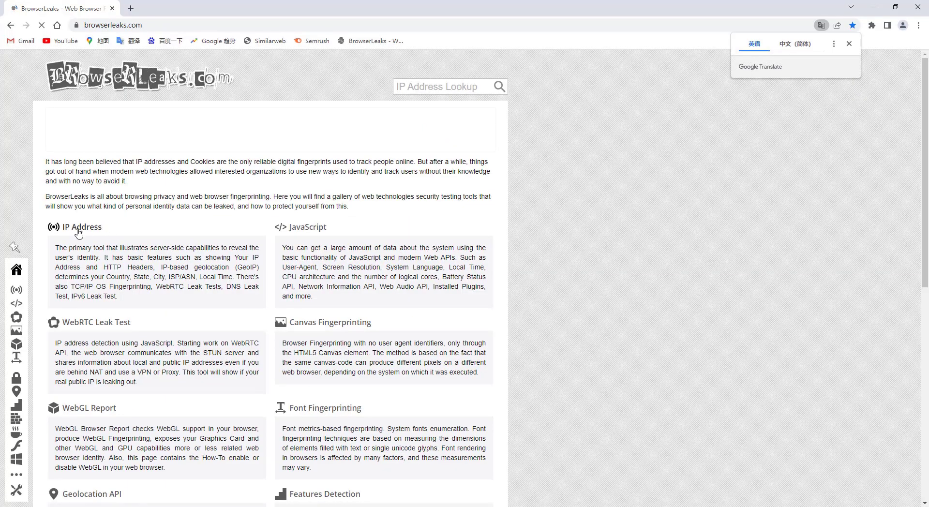
{"action": "left_click", "coordinate": [78, 235]}
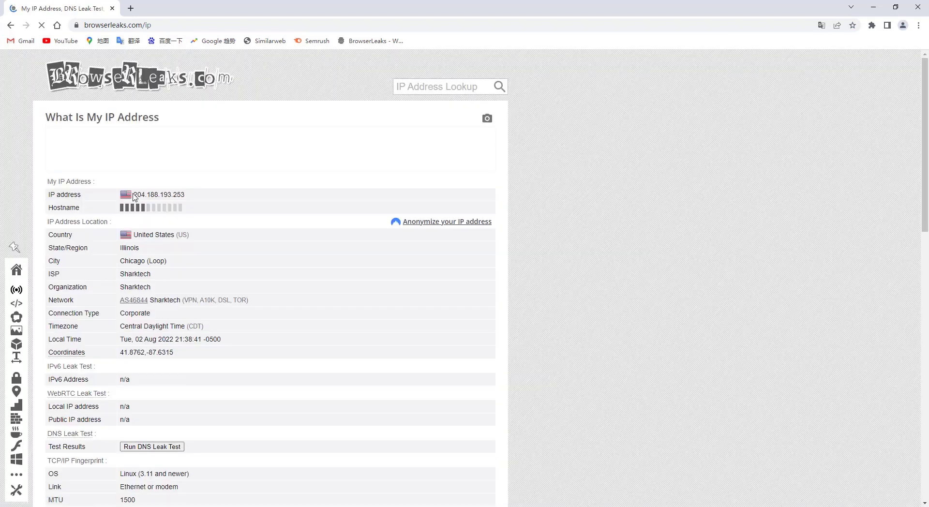
{"action": "left_click_drag", "start_coordinate": [125, 195], "coordinate": [193, 205]}
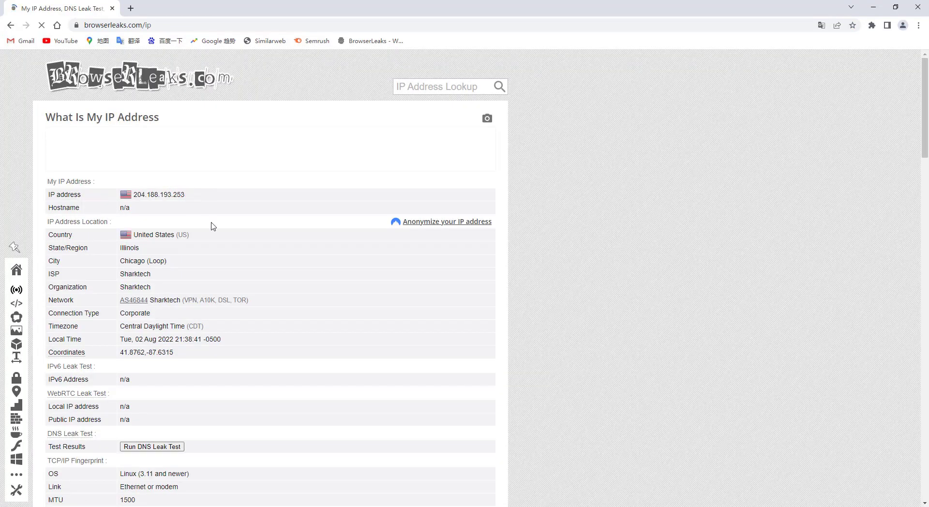
Switch to Firefox and check the public IP address on the browserleaks.com IP Address page.
{"action": "left_click", "coordinate": [629, 506]}
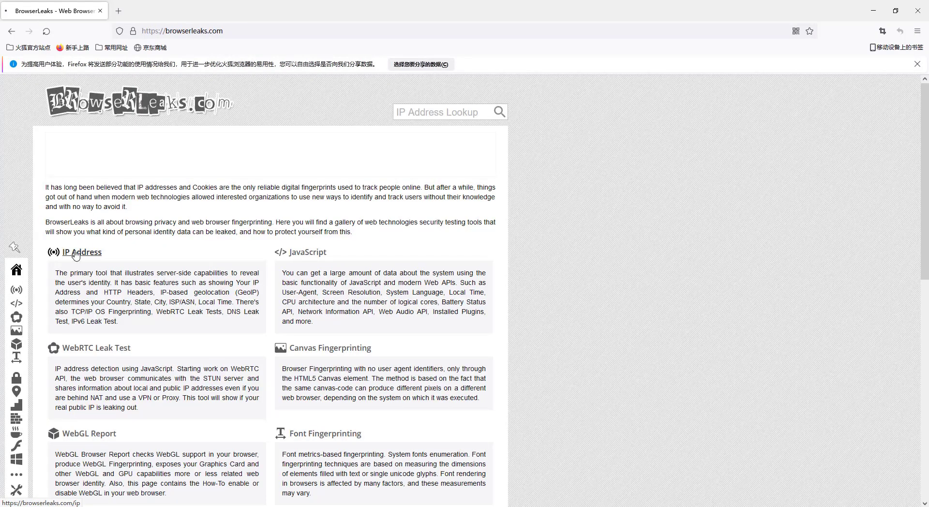
{"action": "left_click", "coordinate": [76, 254]}
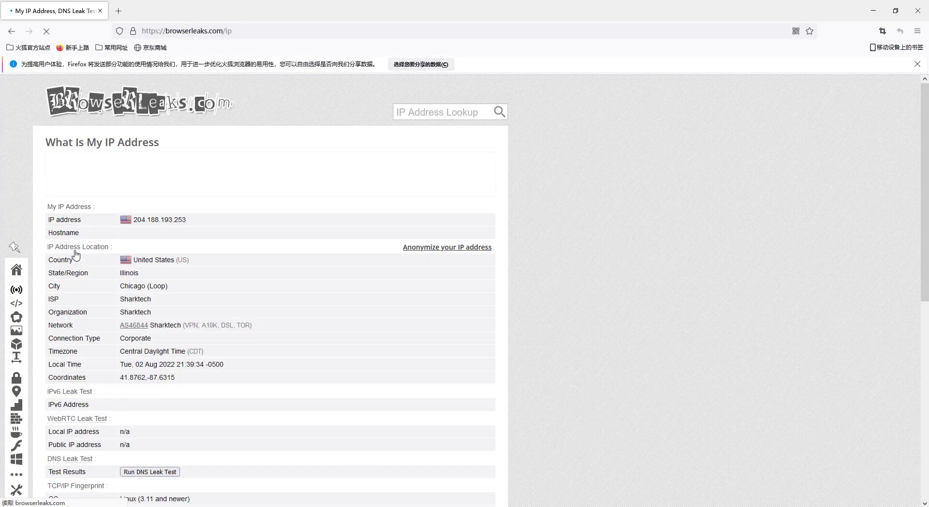
{"action": "triple_click", "coordinate": [158, 223]}
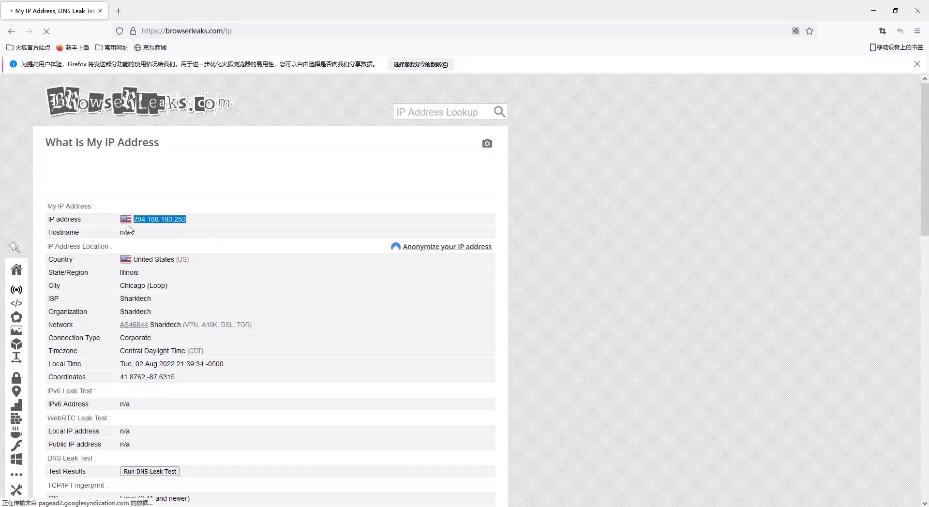
{"action": "left_click_drag", "start_coordinate": [132, 218], "coordinate": [193, 215]}
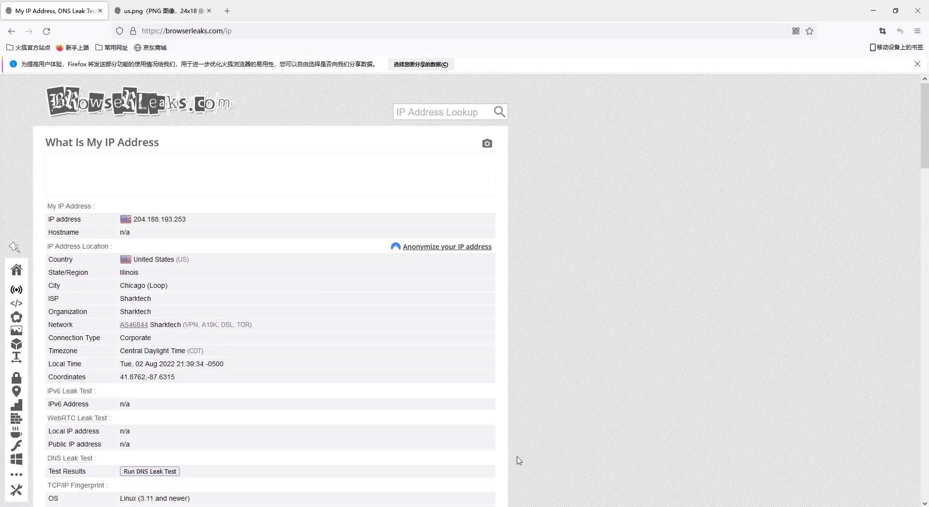
Switch to YiLu Proxy and set the proxy rule to proxy only the Program tab's applications, with others using the local network.
{"action": "key", "text": "alt+Tab"}
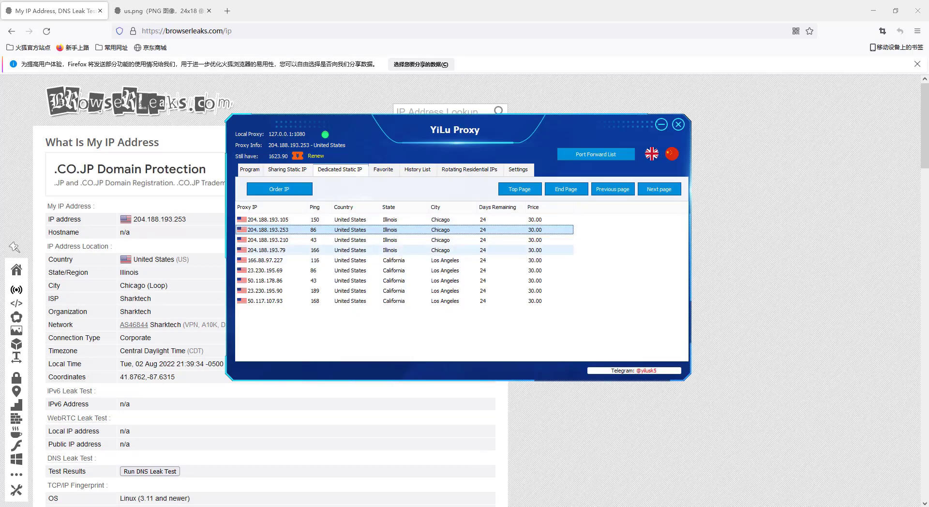
{"action": "left_click", "coordinate": [518, 170]}
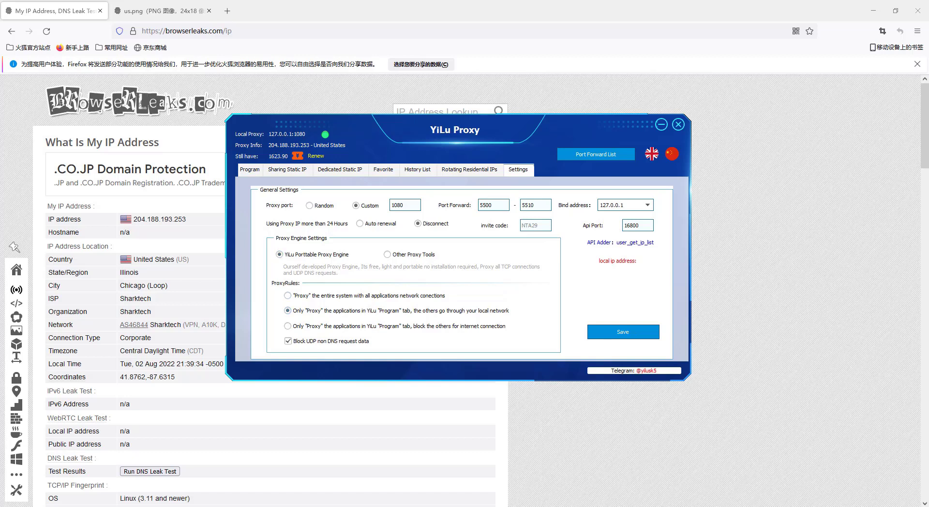
Add the Google Chrome and Firefox desktop shortcuts to YiLu Proxy's program list.
{"action": "left_click", "coordinate": [250, 170]}
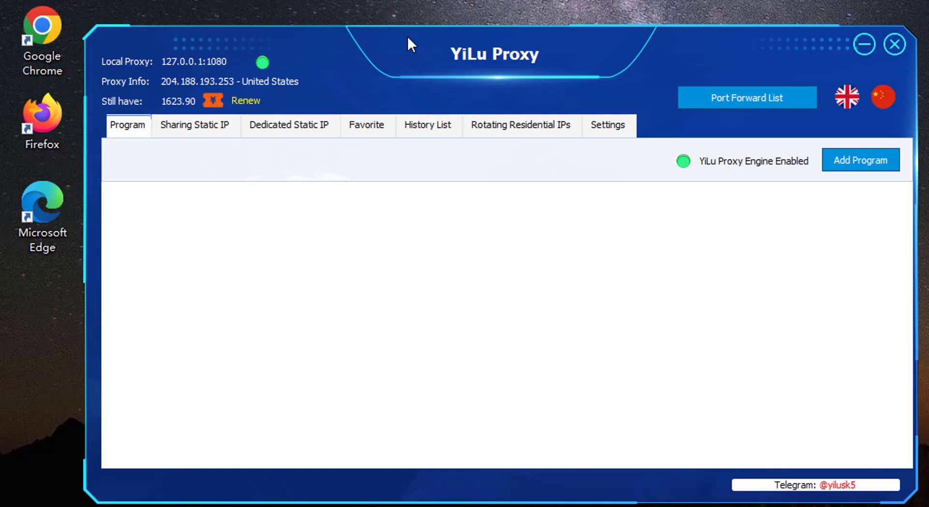
{"action": "double_click", "coordinate": [40, 40]}
{"action": "left_click_drag", "start_coordinate": [40, 40], "coordinate": [188, 238]}
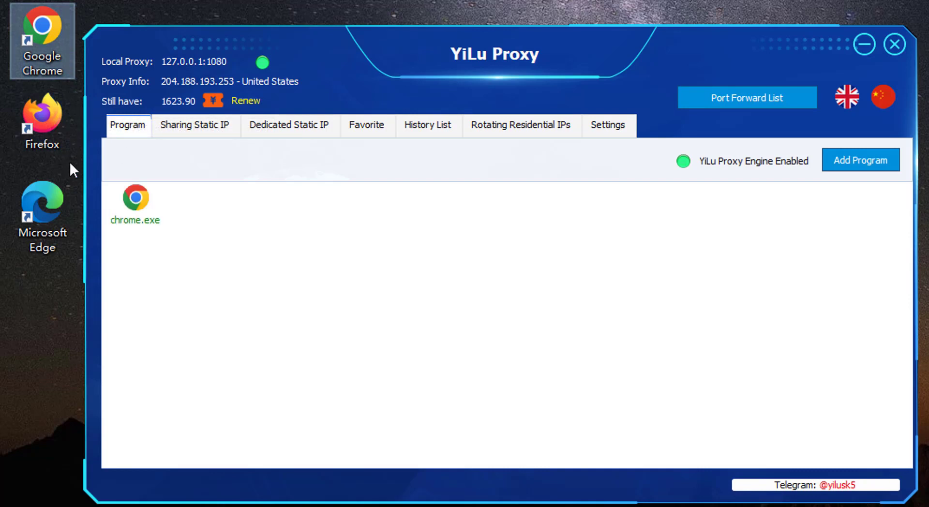
{"action": "left_click", "coordinate": [40, 120]}
{"action": "left_click_drag", "start_coordinate": [40, 120], "coordinate": [219, 217]}
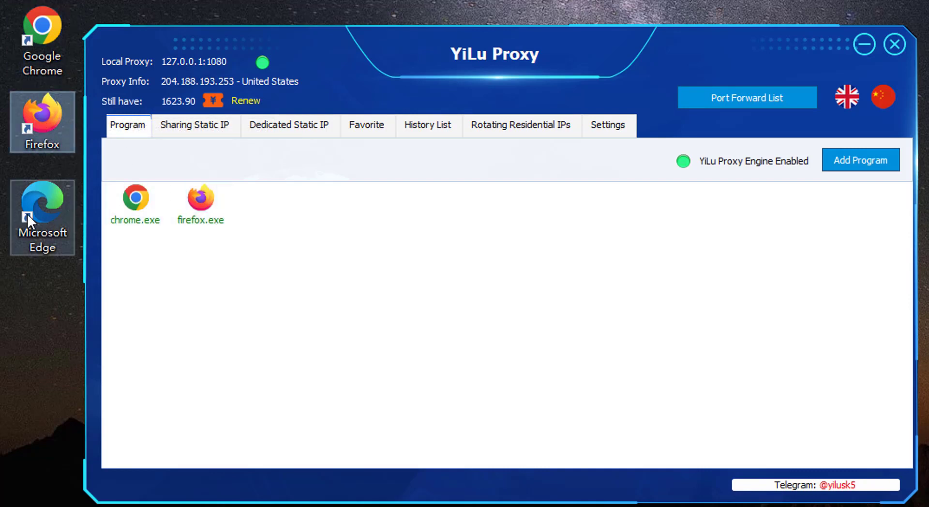
{"action": "left_click", "coordinate": [455, 267]}
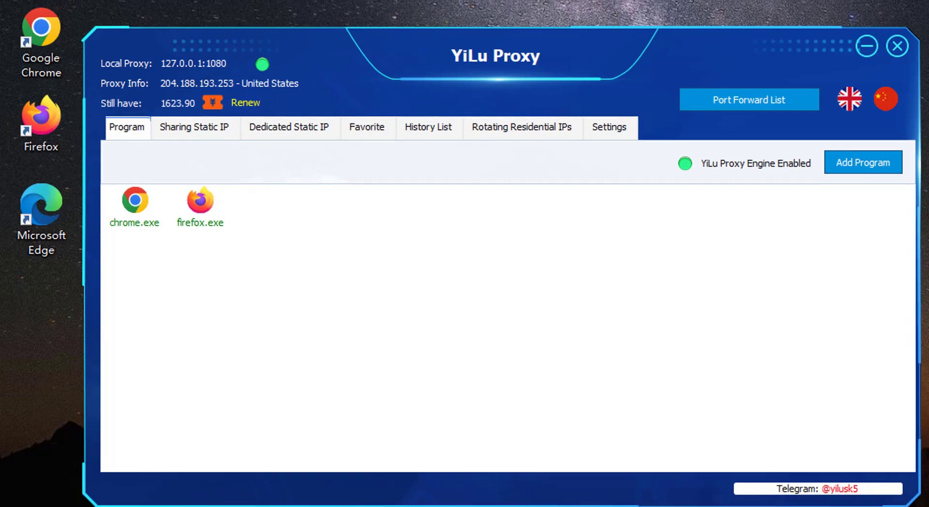
Launch Chrome from the YiLu program list and check its IP address on browserleaks.com.
{"action": "left_click", "coordinate": [135, 207]}
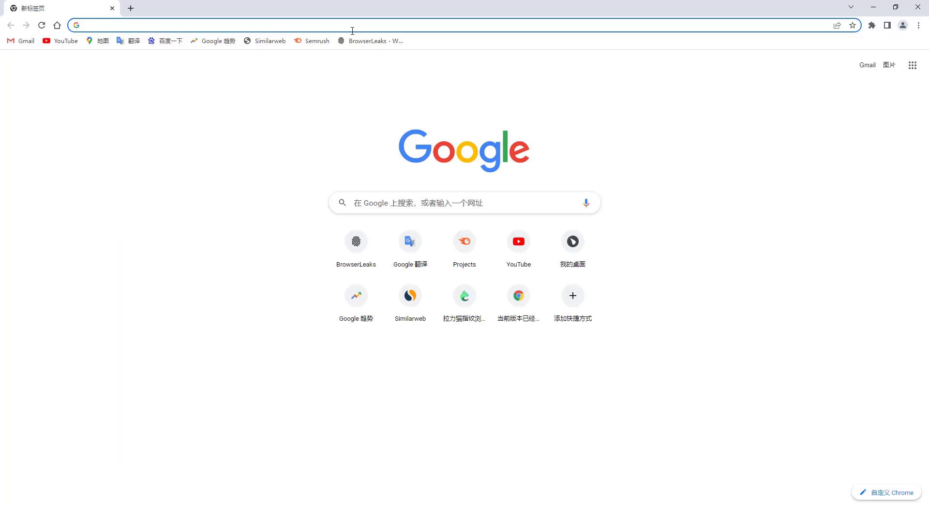
{"action": "left_click", "coordinate": [368, 42]}
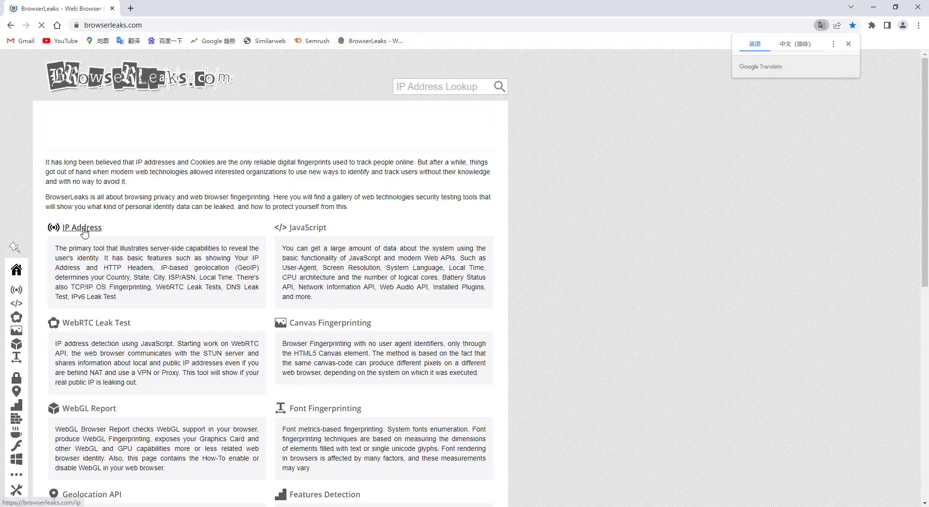
{"action": "left_click", "coordinate": [84, 231]}
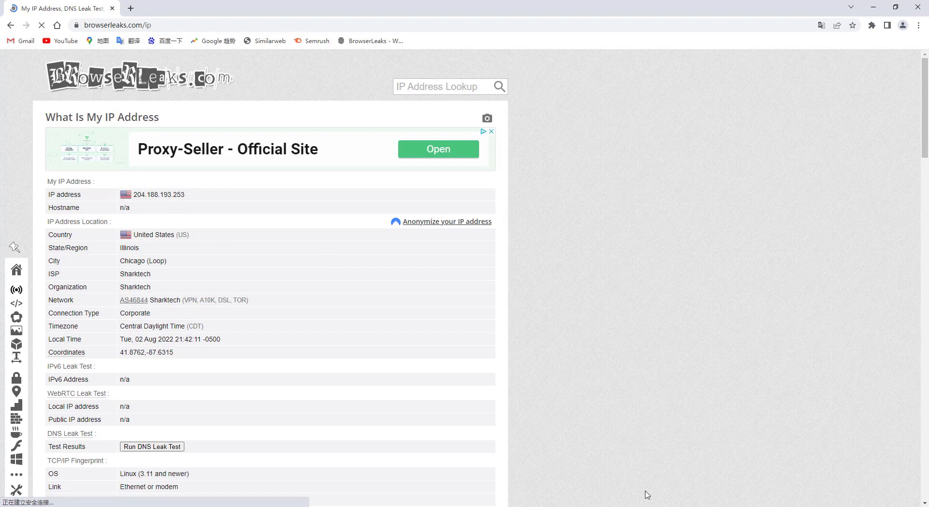
Launch Firefox from the YiLu program list and check its IP address on browserleaks.com.
{"action": "key", "text": "alt+Tab"}
{"action": "left_click", "coordinate": [290, 213]}
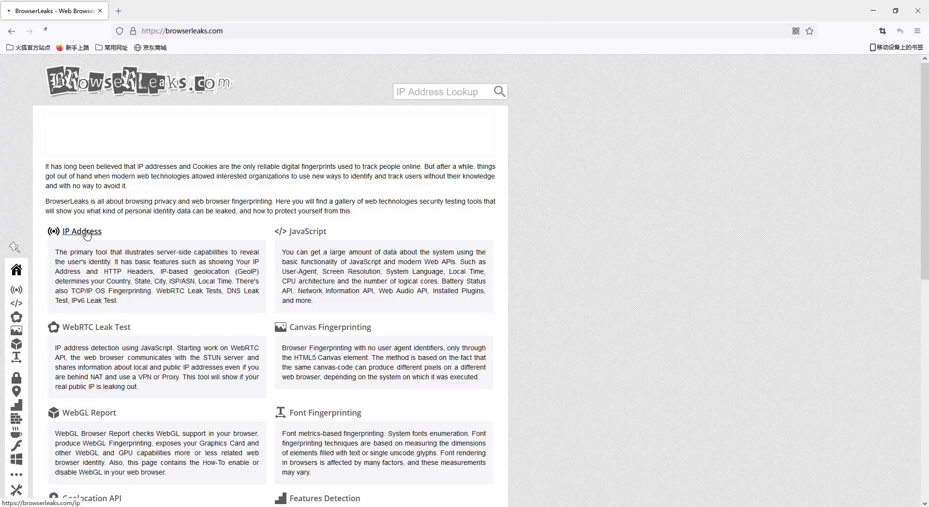
{"action": "left_click", "coordinate": [87, 234]}
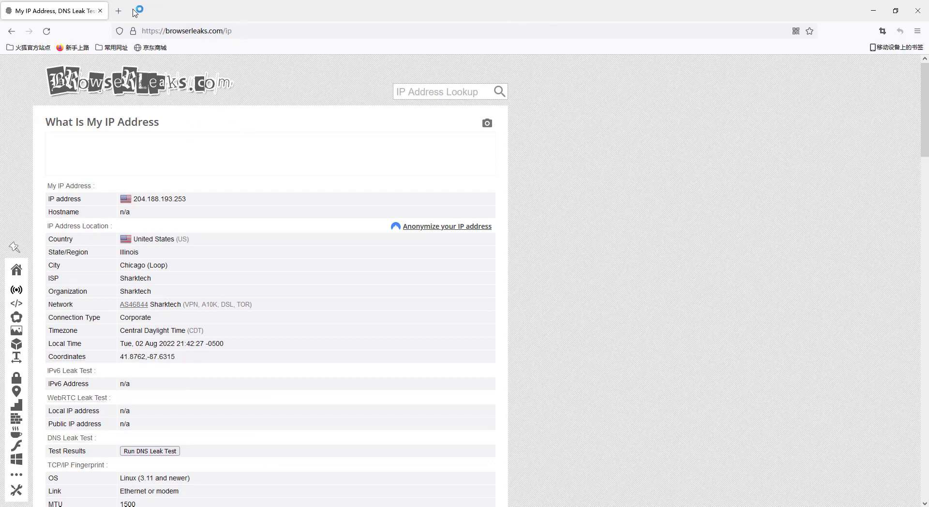
Load whoer.net in a new Firefox tab and highlight the IP address shown there.
{"action": "left_click", "coordinate": [117, 11]}
{"action": "type", "text": "whoer.net"}
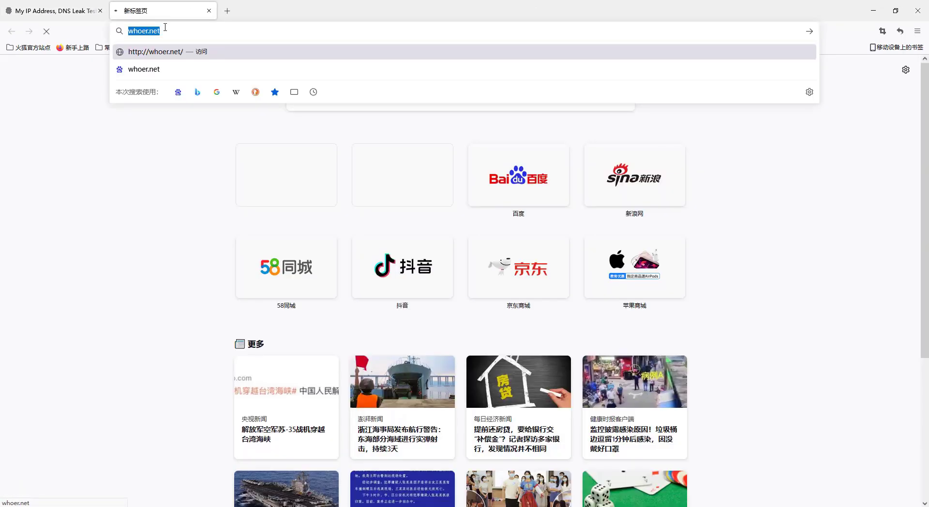
{"action": "key", "text": "Return"}
{"action": "left_click", "coordinate": [112, 111]}
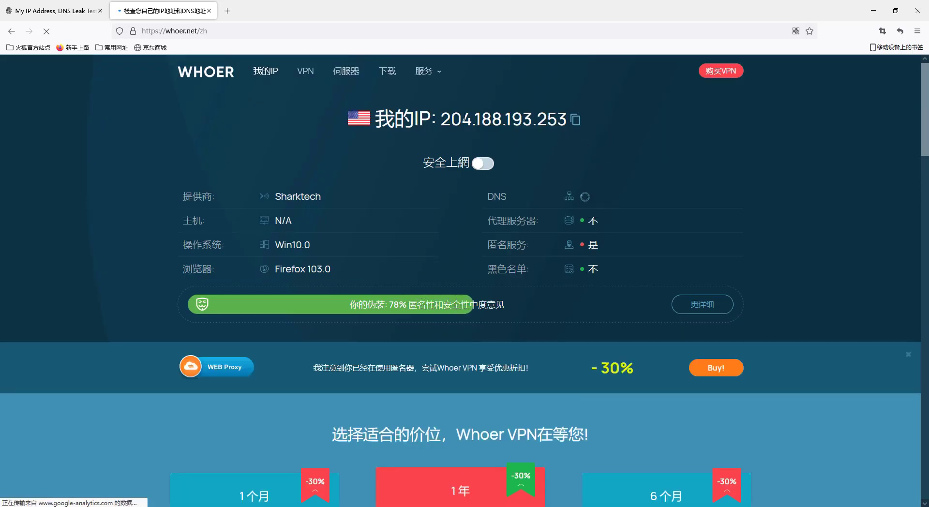
{"action": "mouse_move", "coordinate": [438, 119]}
{"action": "left_mouse_down"}
{"action": "mouse_move", "coordinate": [557, 121]}
{"action": "mouse_move", "coordinate": [430, 121]}
{"action": "mouse_move", "coordinate": [440, 121]}
{"action": "left_mouse_up"}
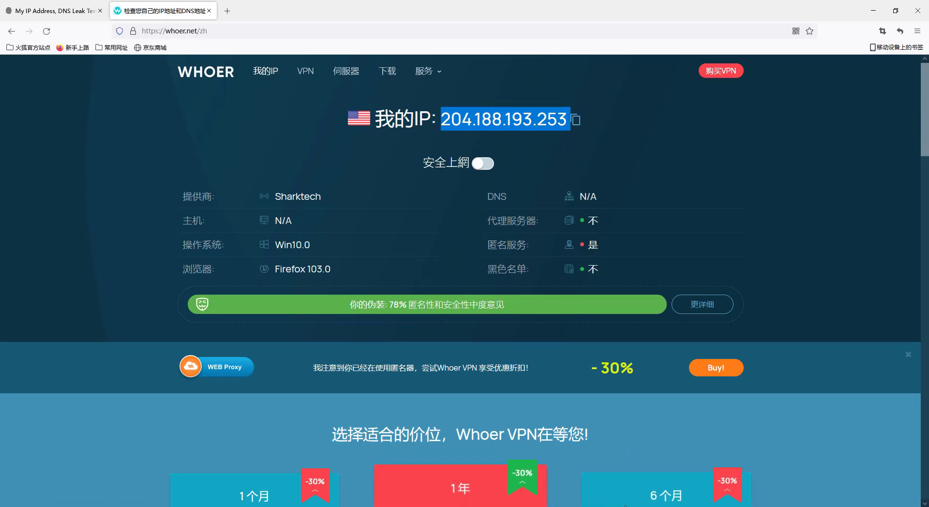
Return to the Chrome window and load whoer.net in a new tab.
{"action": "left_click", "coordinate": [593, 506]}
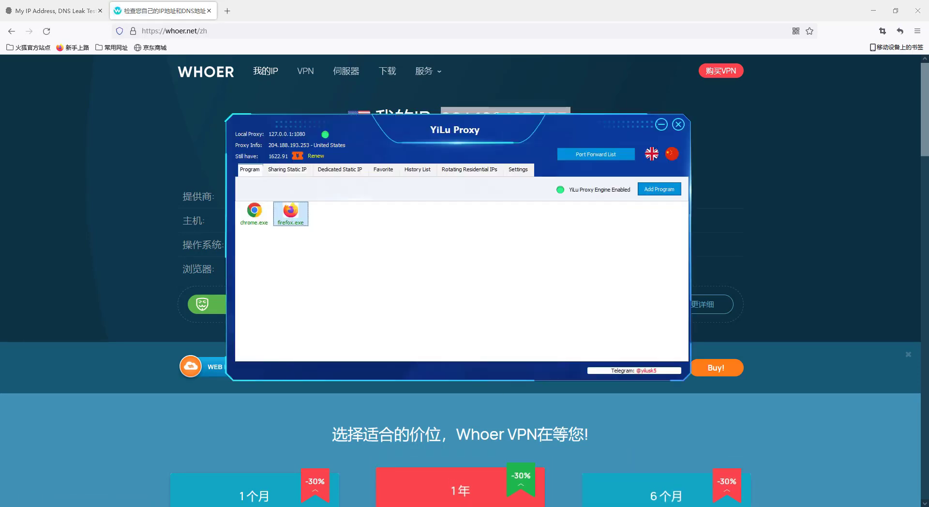
{"action": "left_click_drag", "start_coordinate": [459, 130], "coordinate": [636, 160]}
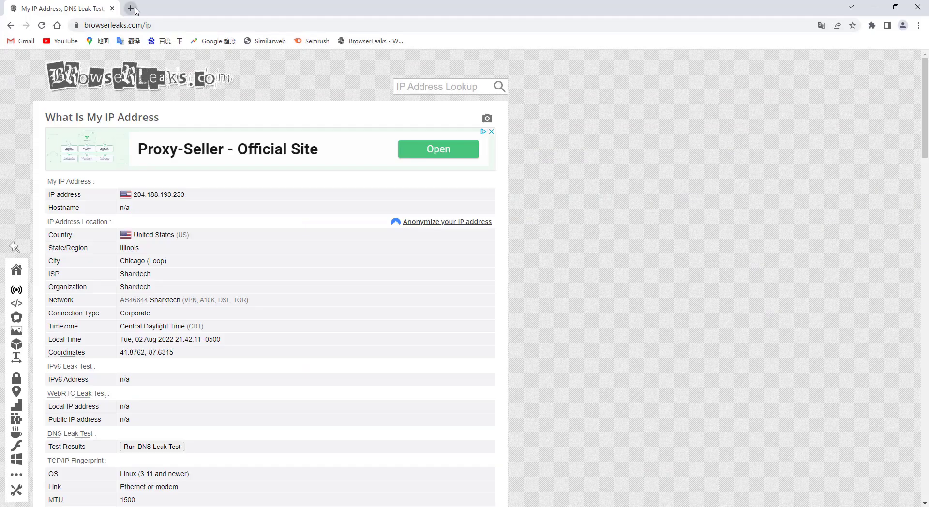
{"action": "left_click", "coordinate": [131, 9]}
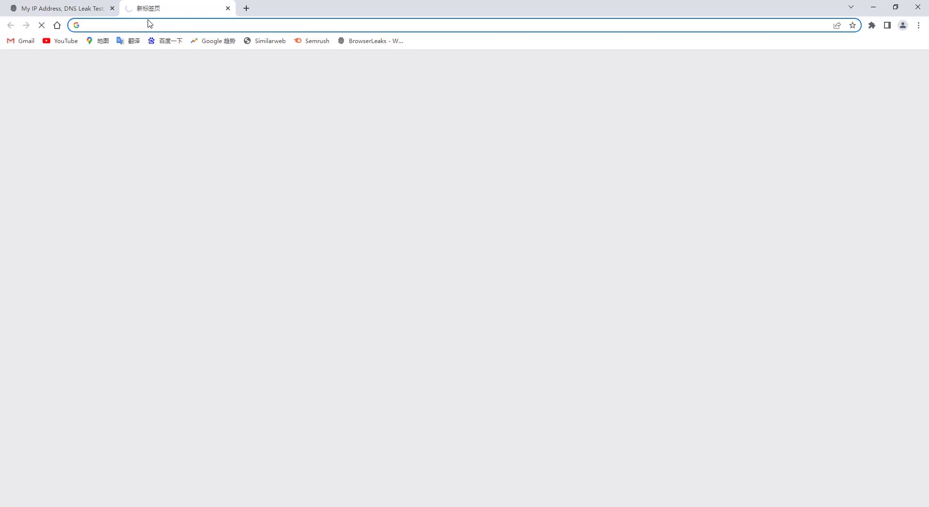
{"action": "type", "text": "whoer.net"}
{"action": "key", "text": "Return"}
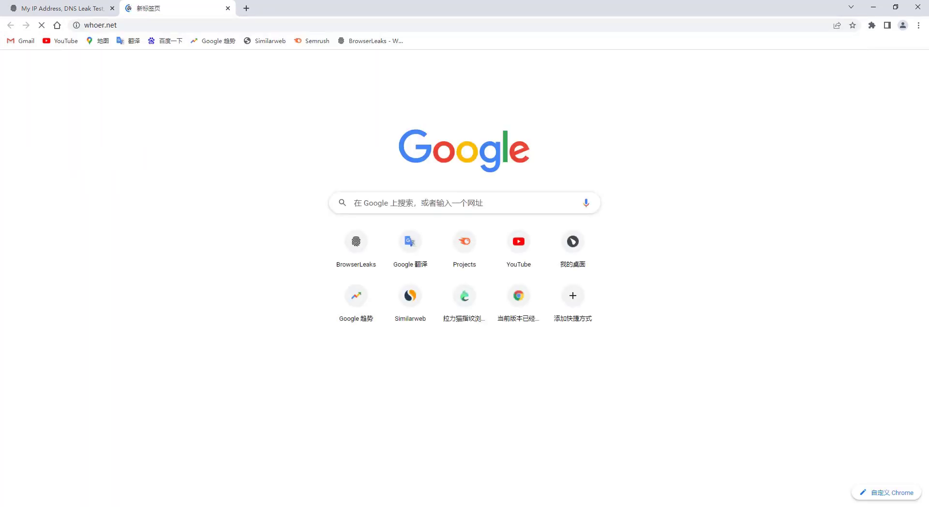
Launch Microsoft Edge from the desktop, outside the program list, and check its IP address on whoer.net.
{"action": "key", "text": "alt+Tab"}
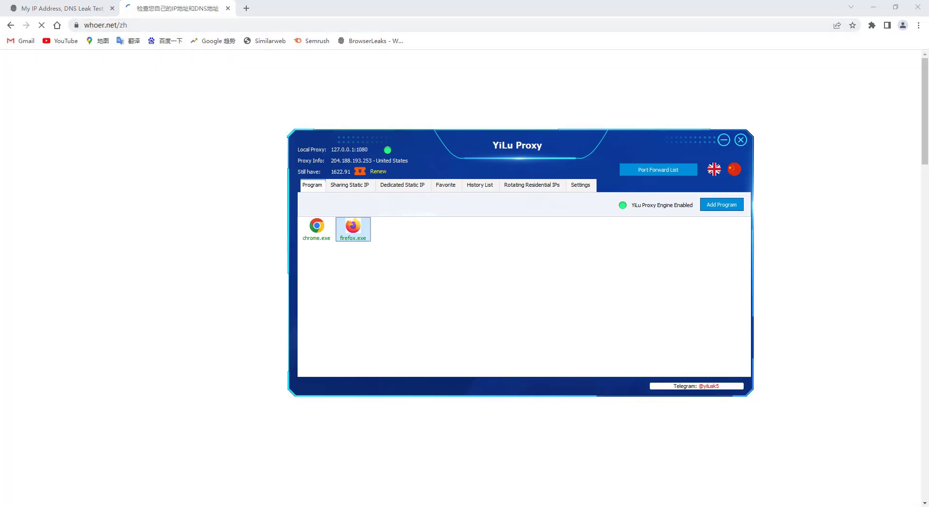
{"action": "left_click_drag", "start_coordinate": [517, 145], "coordinate": [550, 159]}
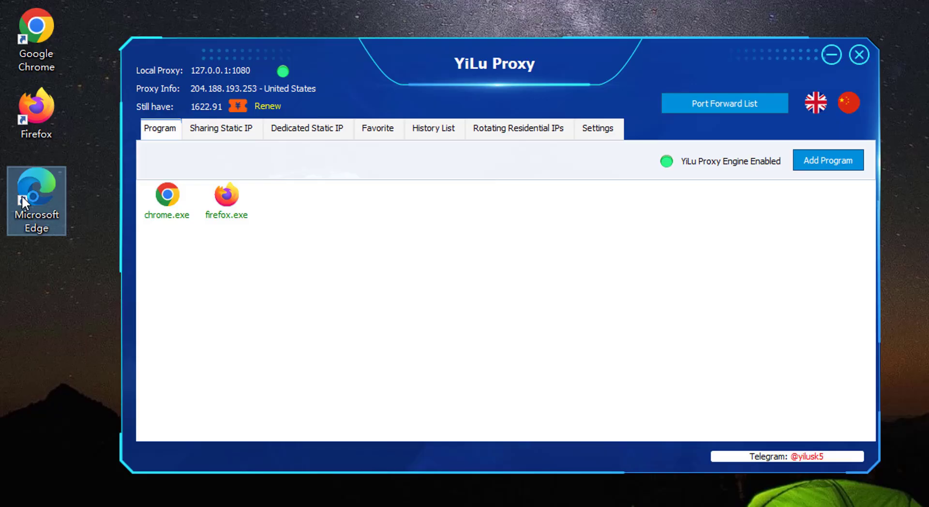
{"action": "double_click", "coordinate": [22, 195]}
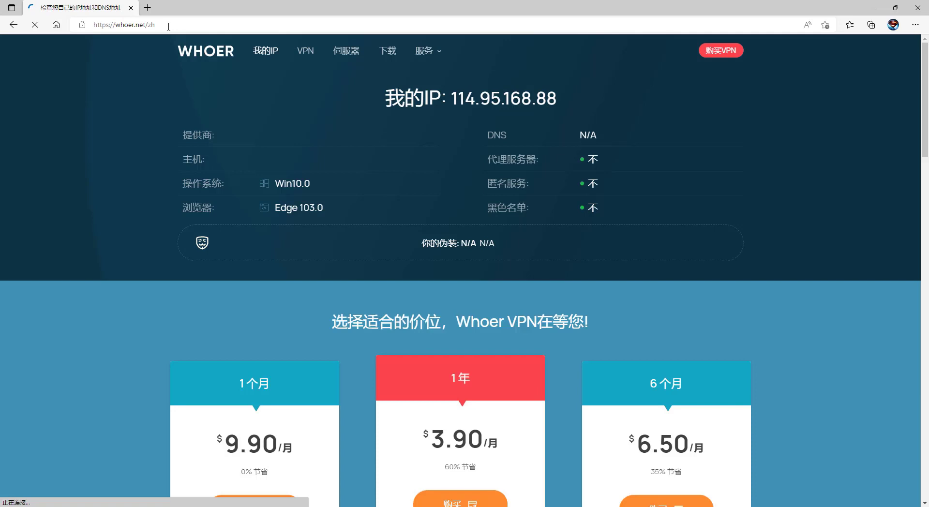
{"action": "left_click", "coordinate": [169, 26]}
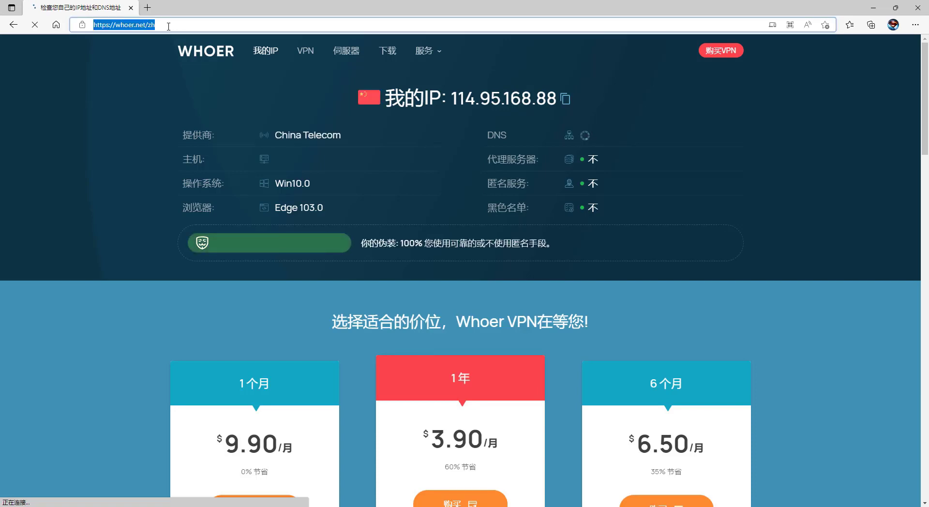
Reload whoer.net in Chrome and in Firefox to recheck the IP address of both proxied browsers.
{"action": "left_click", "coordinate": [718, 158]}
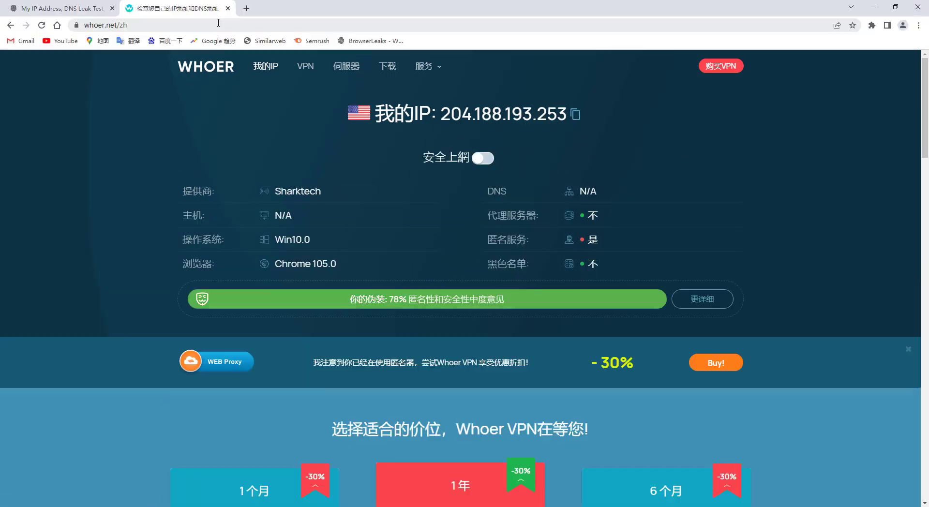
{"action": "left_click", "coordinate": [218, 23]}
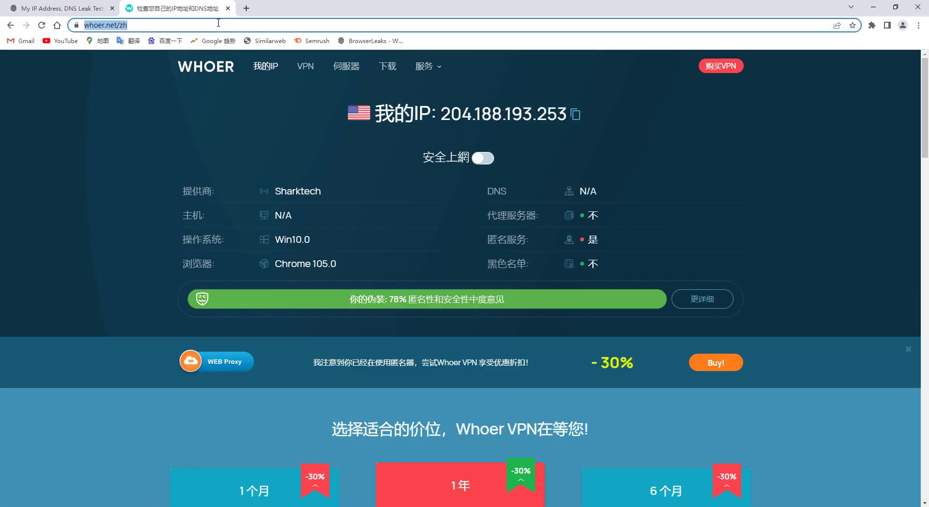
{"action": "key", "text": "Return"}
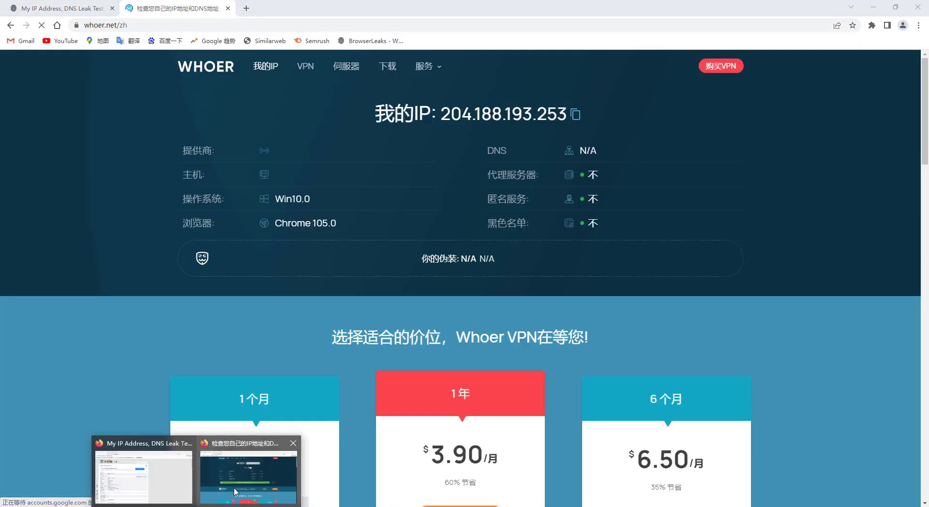
{"action": "left_click", "coordinate": [235, 493]}
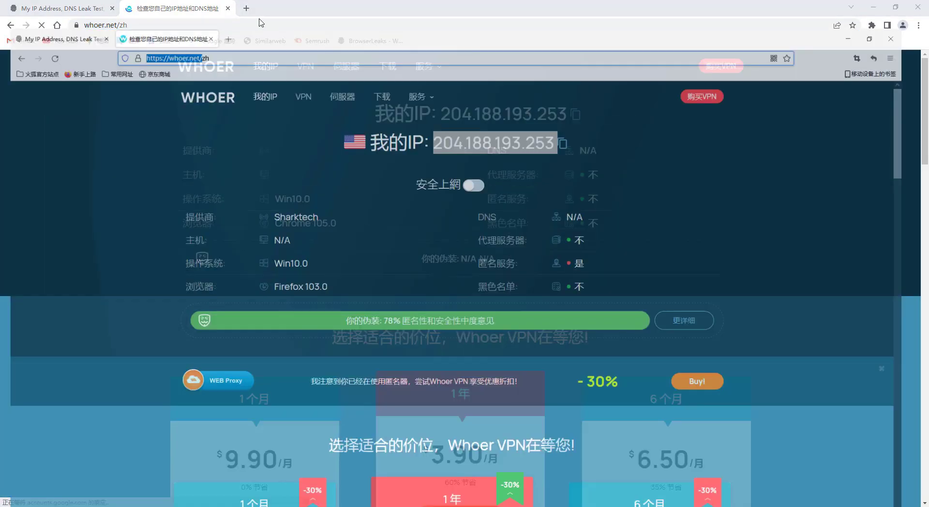
{"action": "left_click", "coordinate": [253, 31]}
{"action": "key", "text": "Return"}
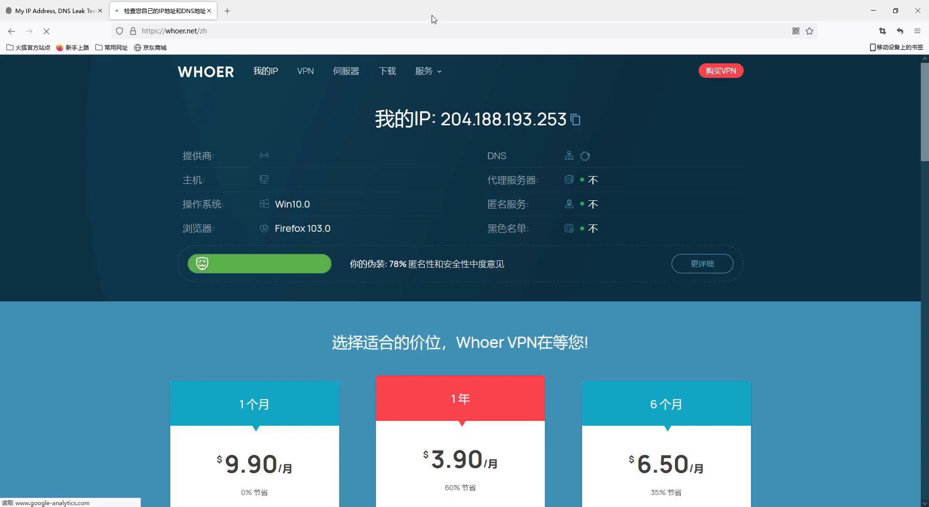
Arrange the Firefox and Chrome windows side by side below the Edge page to compare the three IP addresses.
{"action": "left_click_drag", "start_coordinate": [432, 14], "coordinate": [450, 235]}
{"action": "left_click_drag", "start_coordinate": [359, 7], "coordinate": [557, 251]}
{"action": "left_click_drag", "start_coordinate": [444, 201], "coordinate": [277, 113]}
{"action": "left_click_drag", "start_coordinate": [704, 249], "coordinate": [794, 162]}
{"action": "left_click_drag", "start_coordinate": [389, 121], "coordinate": [381, 159]}
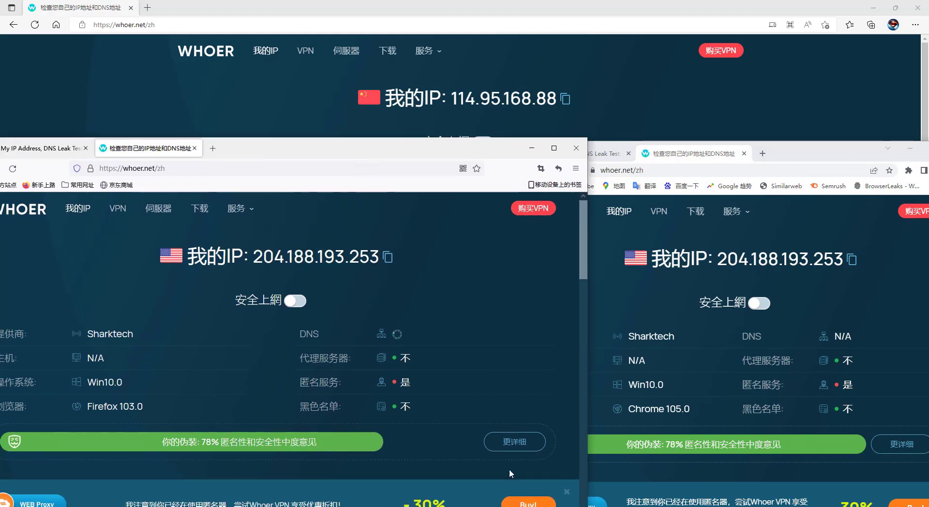
Bring YiLu Proxy in front of the browser windows and compare its program list and proxy IP with their results.
{"action": "left_click", "coordinate": [544, 506]}
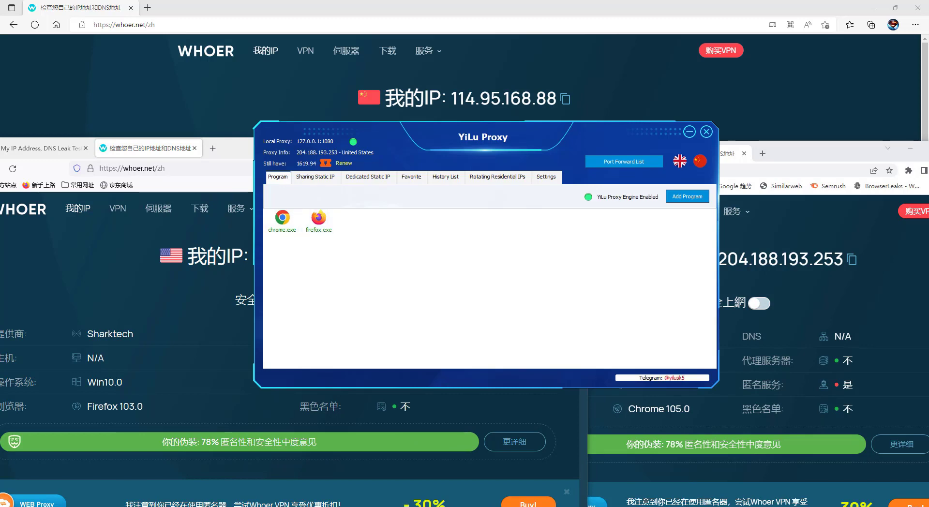
{"action": "left_click_drag", "start_coordinate": [484, 137], "coordinate": [512, 310]}
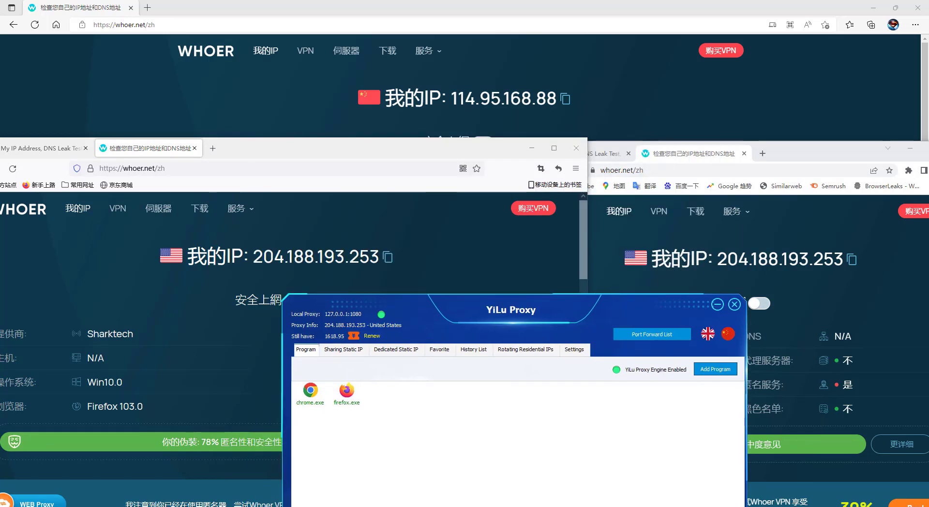
{"action": "left_click_drag", "start_coordinate": [511, 310], "coordinate": [508, 152]}
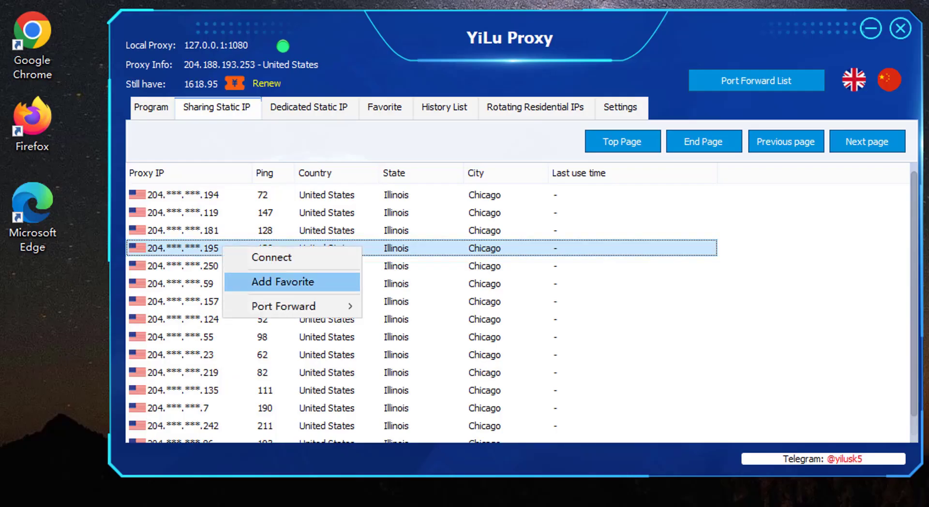
Review the Port Forward choices for the shared IP ending in .195 and the port forward range in the general settings.
{"action": "mouse_move", "coordinate": [290, 306]}
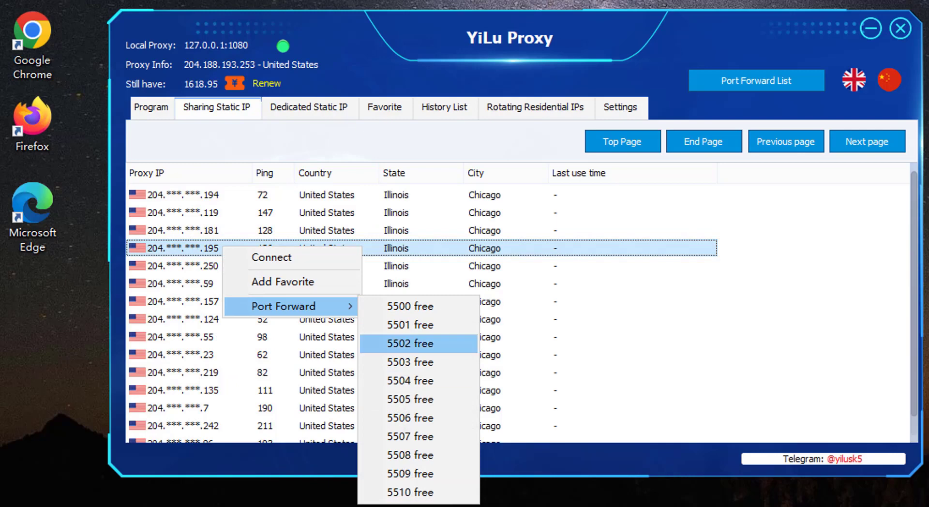
{"action": "left_click", "coordinate": [620, 108]}
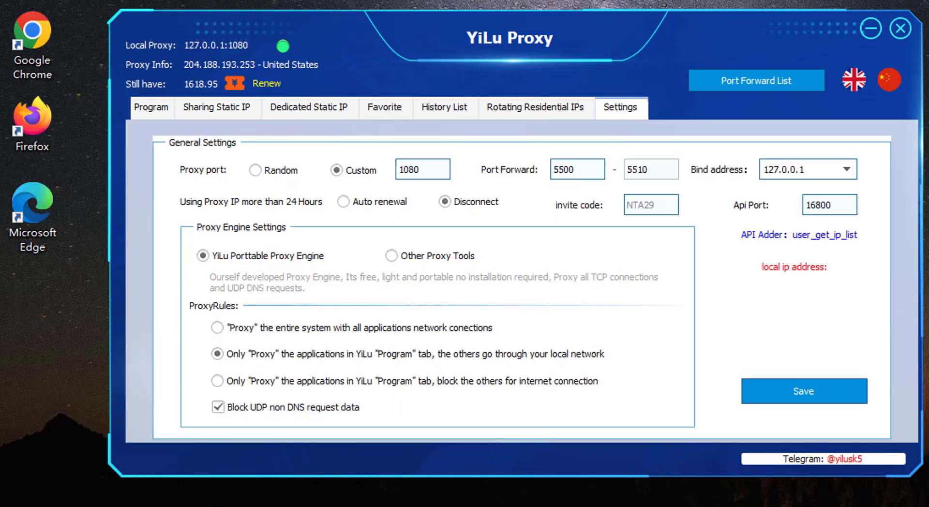
{"action": "double_click", "coordinate": [564, 169]}
{"action": "left_click", "coordinate": [649, 169]}
{"action": "double_click", "coordinate": [649, 170]}
{"action": "left_click", "coordinate": [648, 169]}
Review the port forwarding choices for the shared static IP ending in .250 and for a dedicated static IP.
{"action": "left_click", "coordinate": [217, 107]}
{"action": "left_click", "coordinate": [303, 265]}
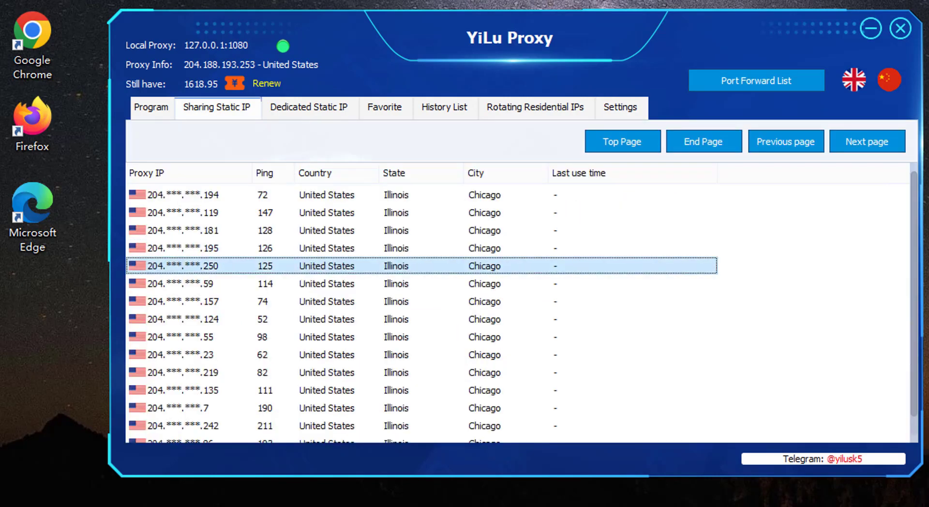
{"action": "right_click", "coordinate": [303, 267]}
{"action": "mouse_move", "coordinate": [363, 328]}
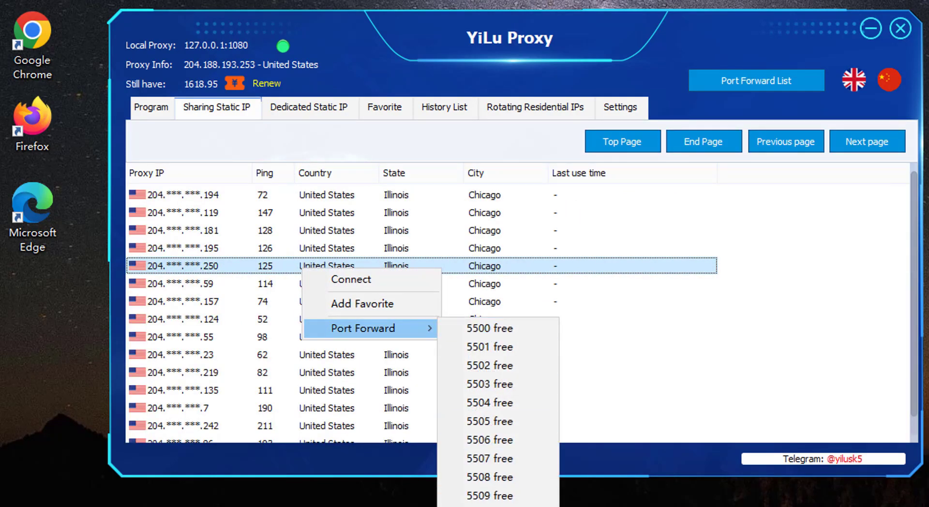
{"action": "left_click", "coordinate": [358, 213]}
{"action": "left_click", "coordinate": [308, 107]}
{"action": "right_click", "coordinate": [275, 225]}
{"action": "mouse_move", "coordinate": [339, 282]}
{"action": "left_click", "coordinate": [334, 195]}
Forward port 5500 to the shared static IP ending in .119.
{"action": "left_click", "coordinate": [216, 107]}
{"action": "right_click", "coordinate": [239, 216]}
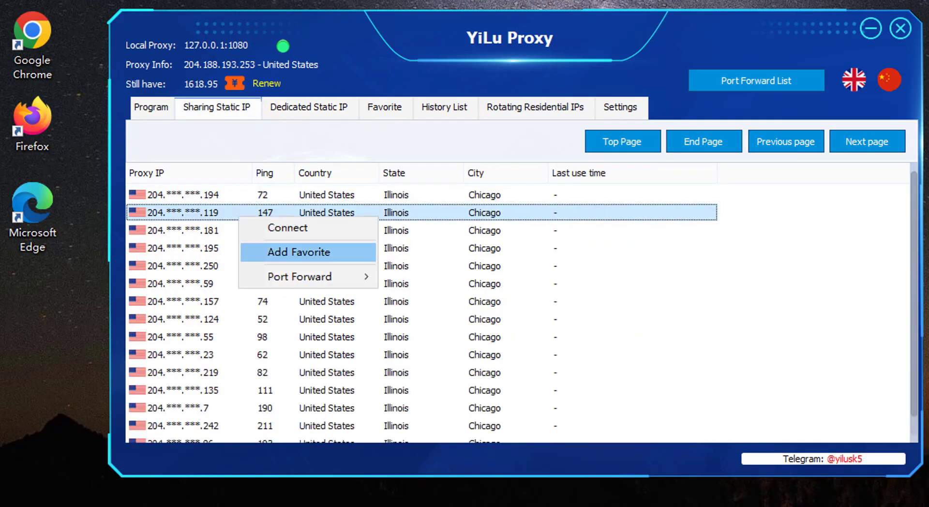
{"action": "mouse_move", "coordinate": [300, 276]}
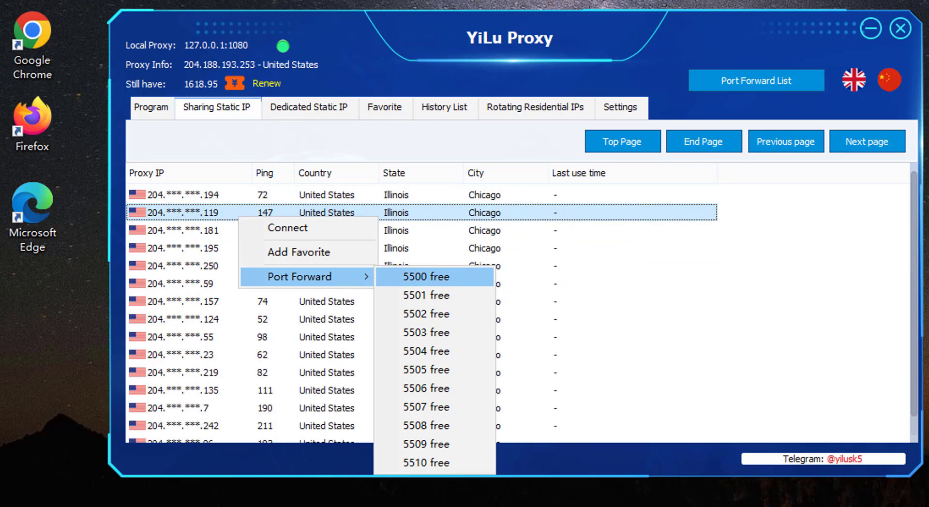
{"action": "left_click", "coordinate": [426, 276]}
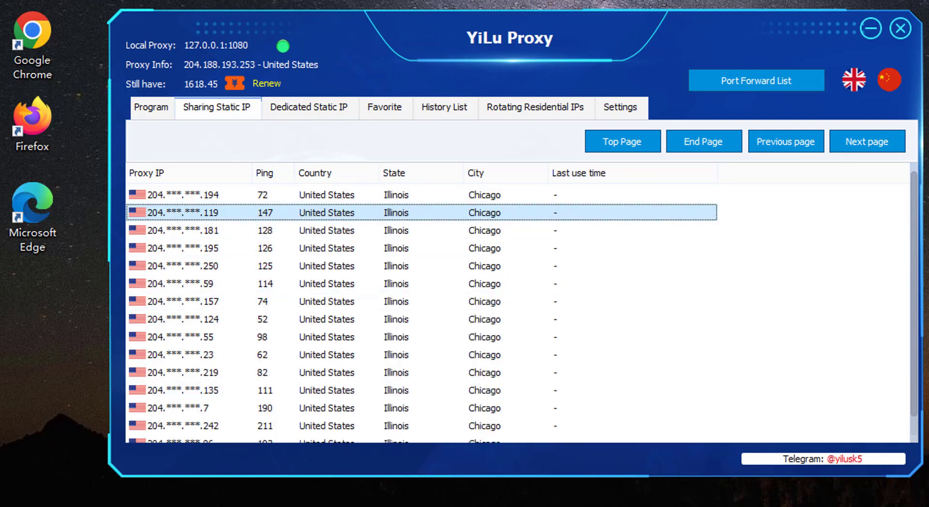
Forward port 5501 to the dedicated static IP 204.188.193.210 and open the Port Forward List.
{"action": "left_click", "coordinate": [309, 108]}
{"action": "left_click", "coordinate": [300, 231]}
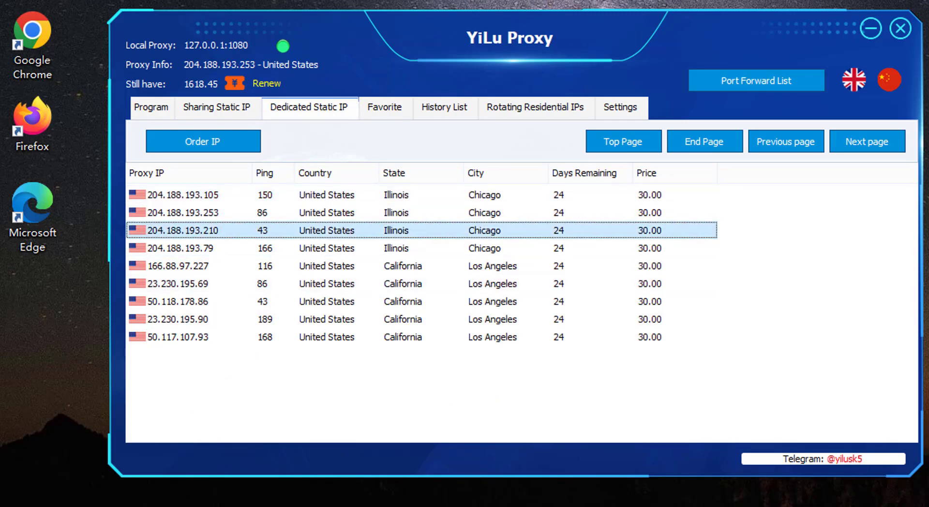
{"action": "right_click", "coordinate": [265, 229]}
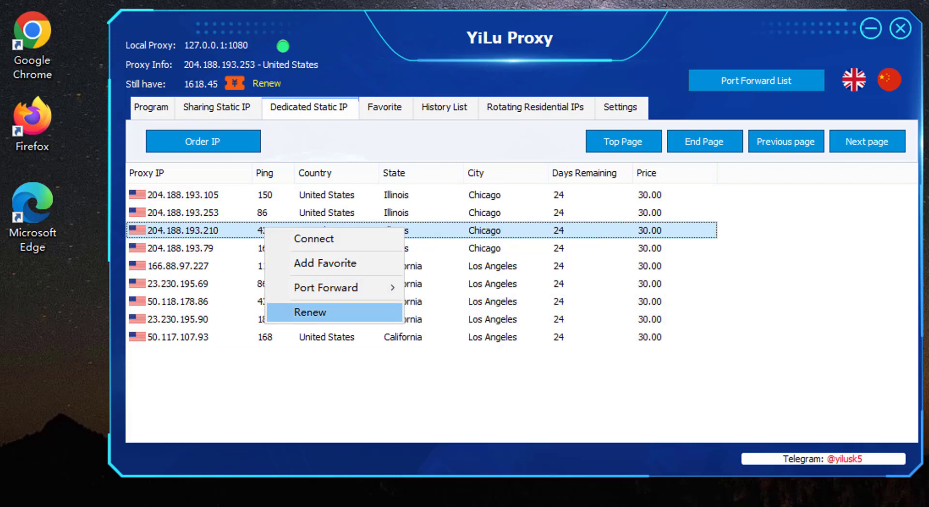
{"action": "mouse_move", "coordinate": [339, 287]}
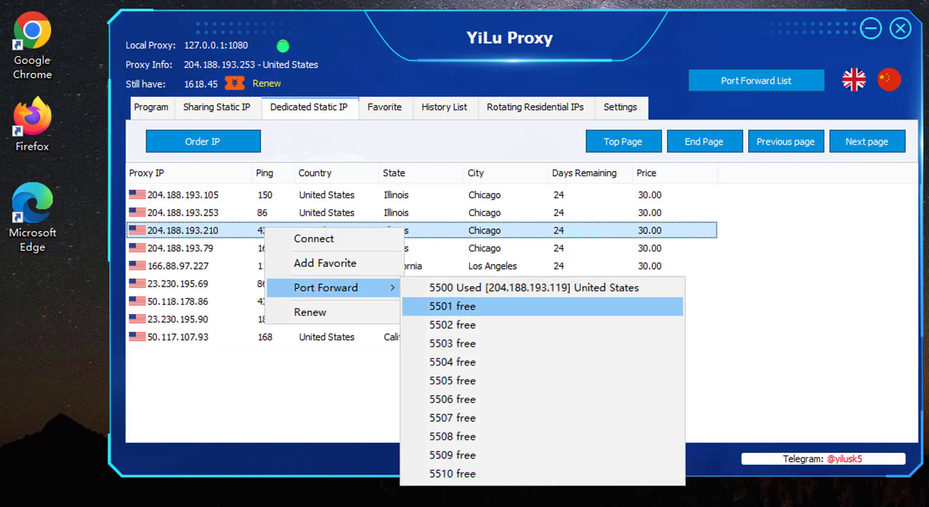
{"action": "left_click", "coordinate": [453, 307]}
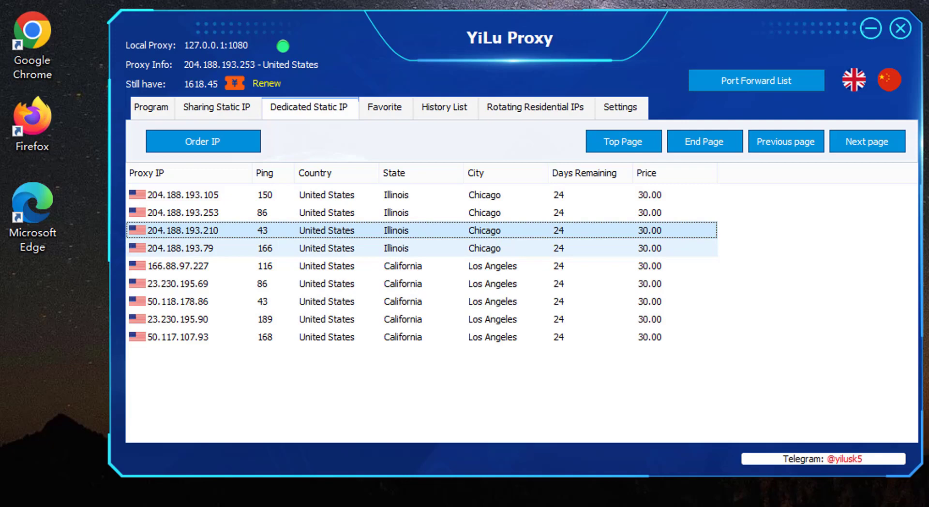
{"action": "left_click", "coordinate": [756, 80]}
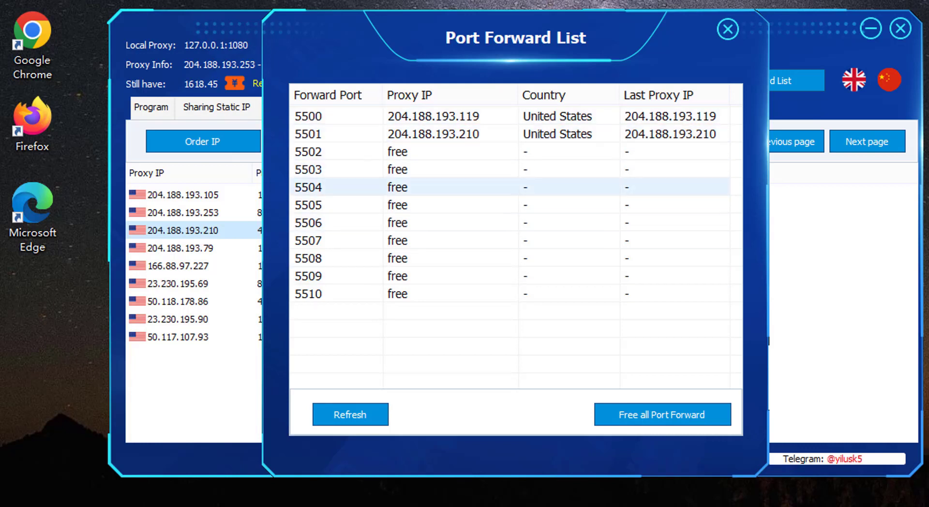
Switch to Firefox and enable manual proxy configuration in its network connection settings.
{"action": "left_click", "coordinate": [918, 31]}
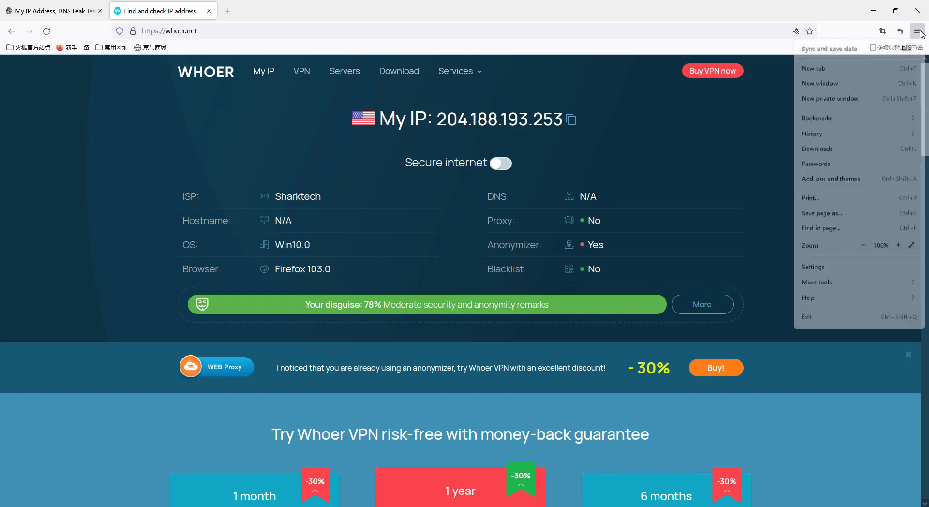
{"action": "left_click", "coordinate": [852, 267]}
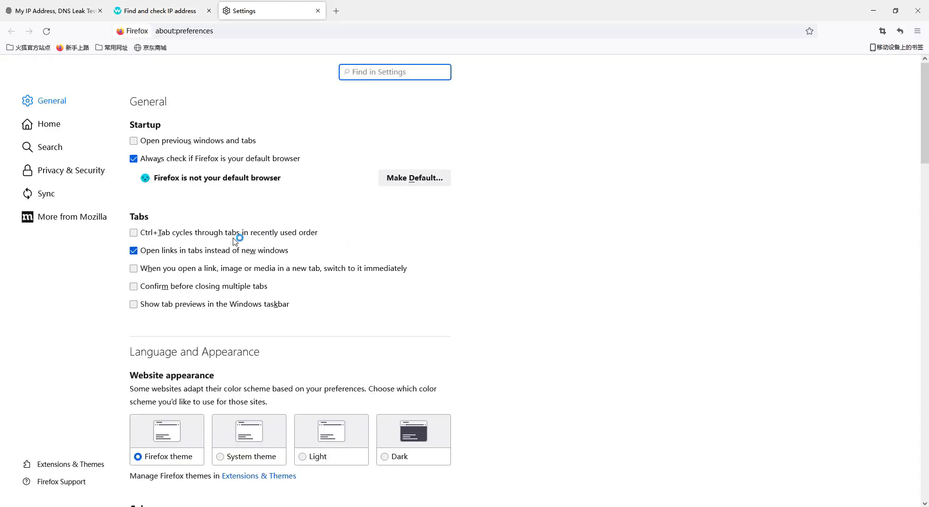
{"action": "scroll", "coordinate": [180, 211], "scroll_direction": "down", "scroll_amount": 15}
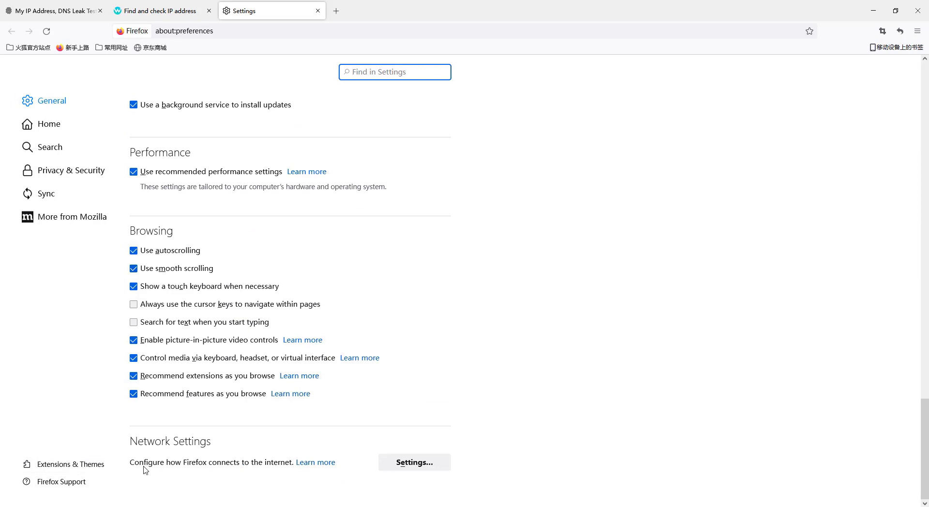
{"action": "left_click_drag", "start_coordinate": [131, 448], "coordinate": [284, 463]}
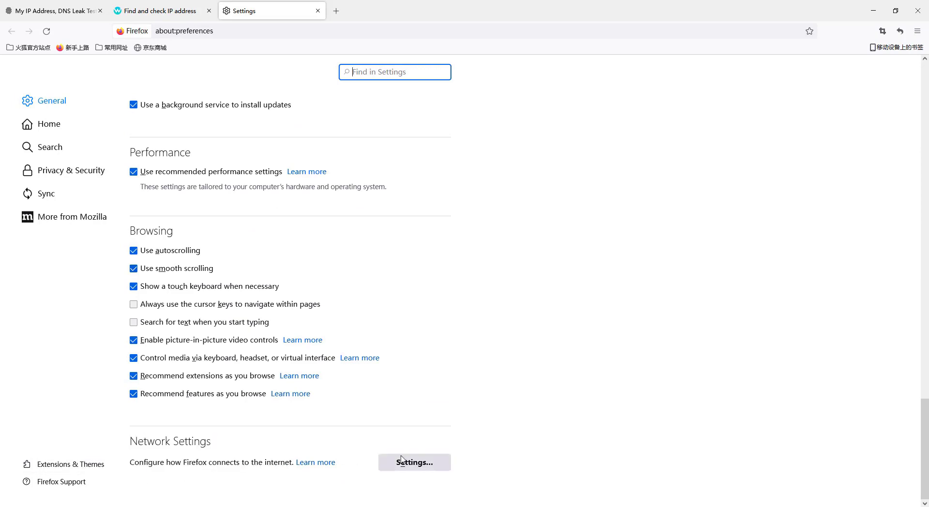
{"action": "left_click", "coordinate": [416, 462]}
{"action": "left_click", "coordinate": [295, 176]}
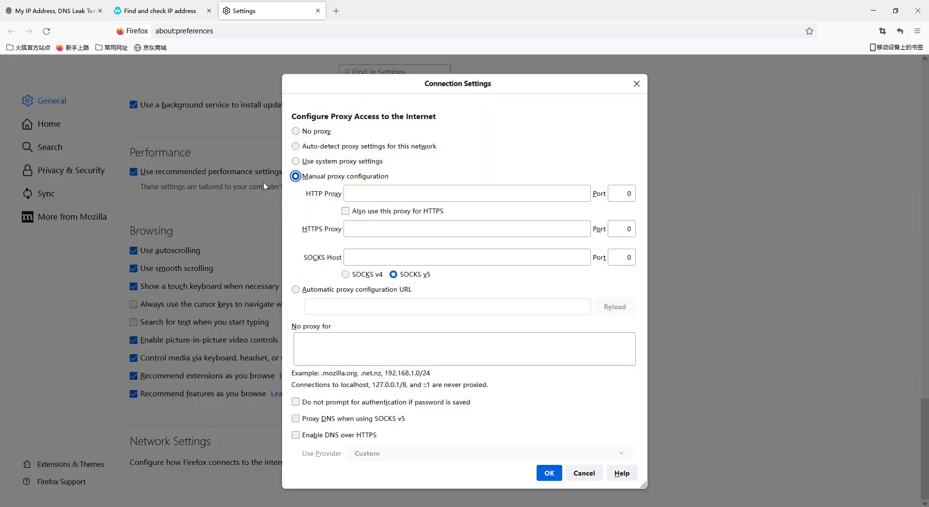
Set the SOCKS host to 127.0.0.1 with port 5500, turn on proxy DNS for SOCKS v5 and save the connection settings.
{"action": "left_click", "coordinate": [356, 195]}
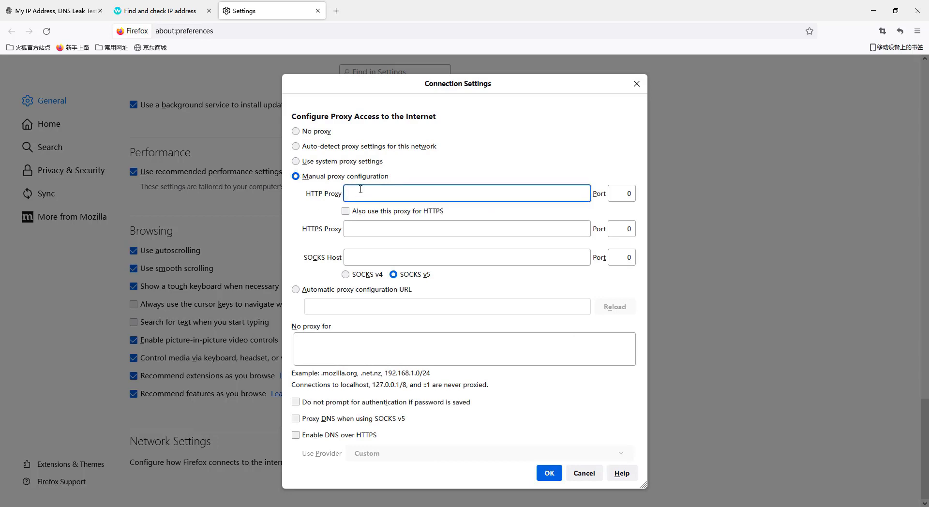
{"action": "left_click", "coordinate": [366, 252]}
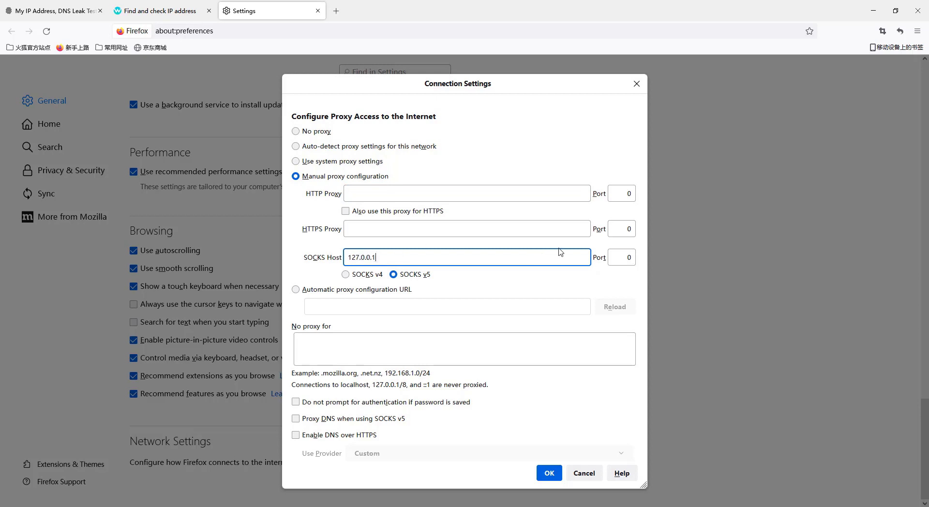
{"action": "double_click", "coordinate": [626, 258]}
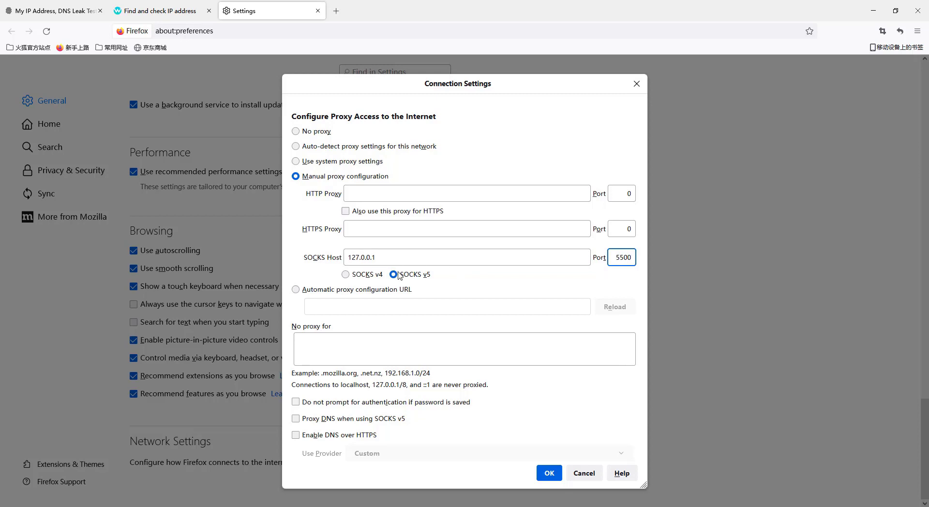
{"action": "left_click", "coordinate": [302, 419]}
{"action": "left_click", "coordinate": [549, 474]}
Reload whoer.net in Firefox and compare its IP address with the port 5500 entry in YiLu Proxy's Port Forward List.
{"action": "left_click", "coordinate": [202, 6]}
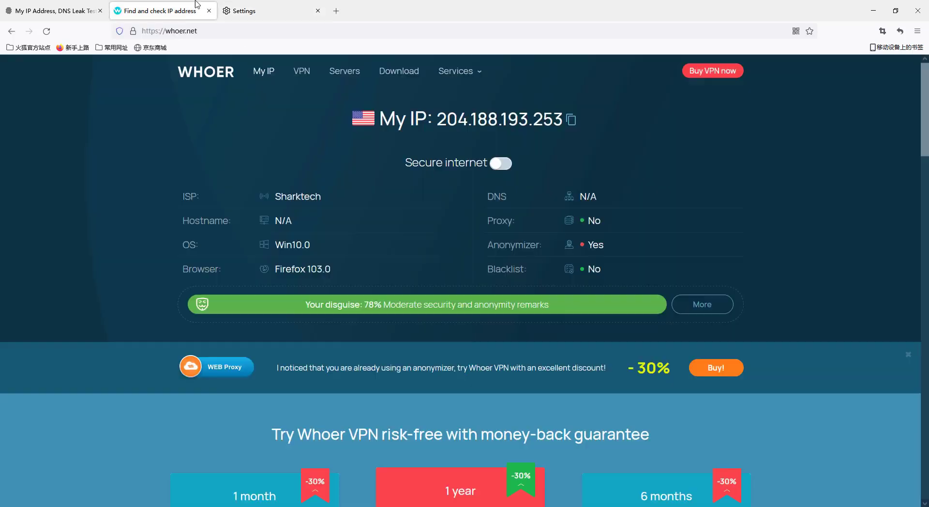
{"action": "key", "text": "F5"}
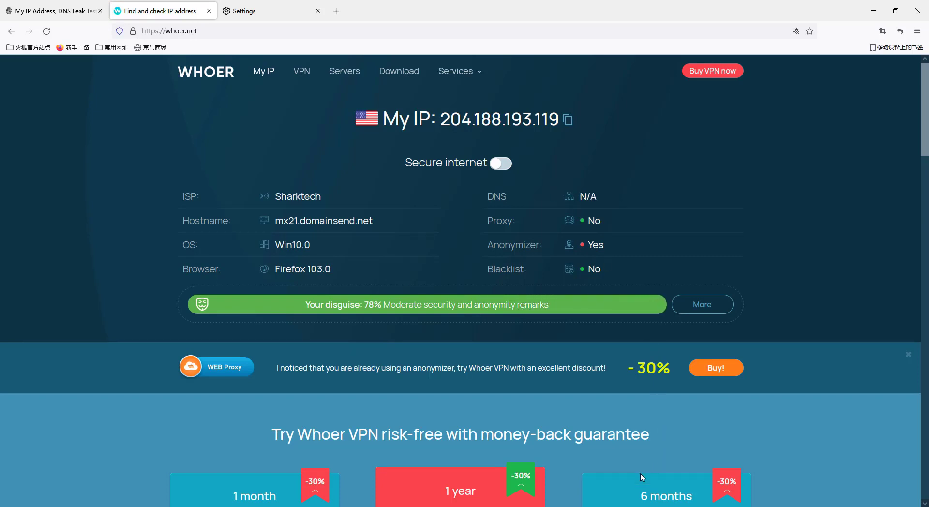
{"action": "left_click", "coordinate": [646, 506]}
{"action": "left_click", "coordinate": [616, 143]}
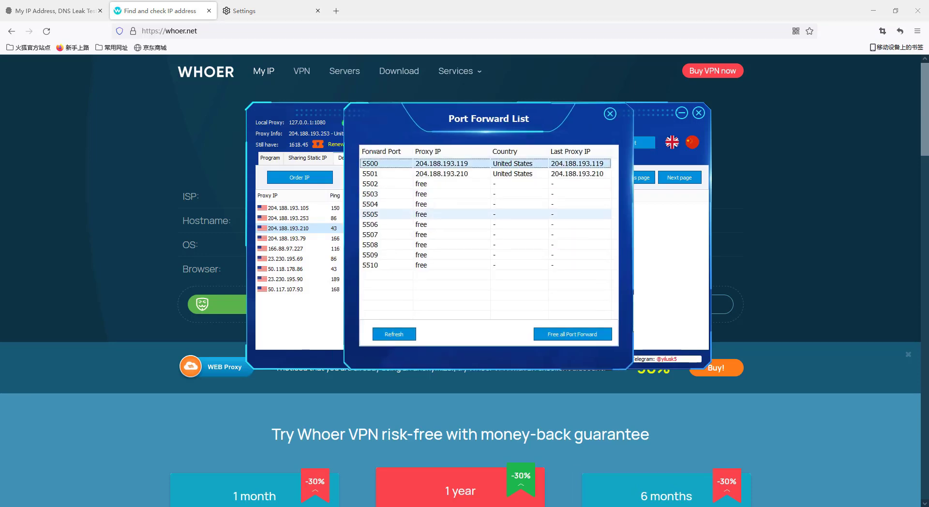
{"action": "key", "text": "alt+Tab"}
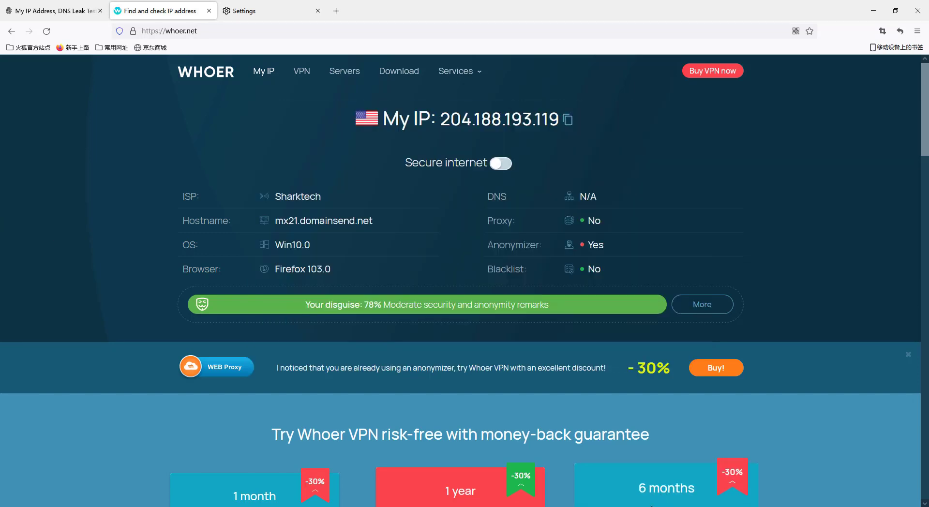
{"action": "key", "text": "alt+Tab"}
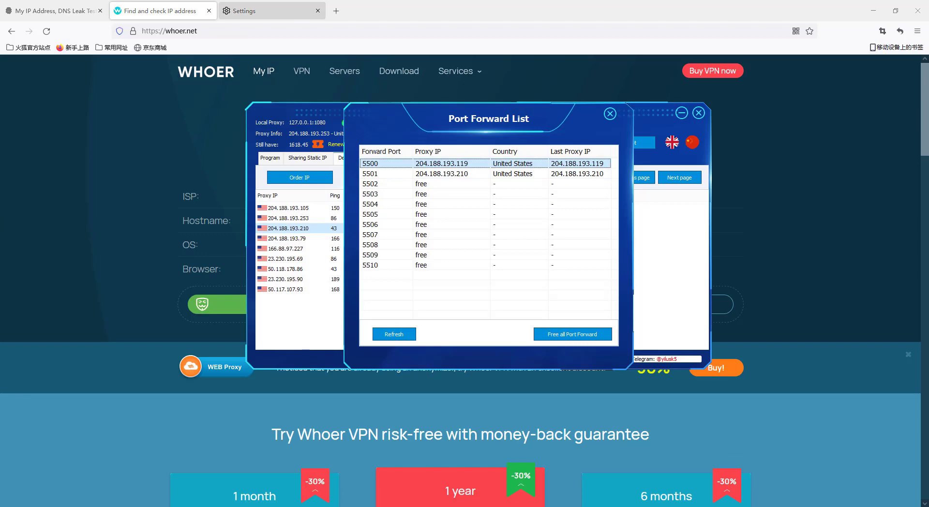
Set the SOCKS port in Firefox's connection settings to 5501 and save.
{"action": "left_click", "coordinate": [271, 11]}
{"action": "left_click", "coordinate": [415, 463]}
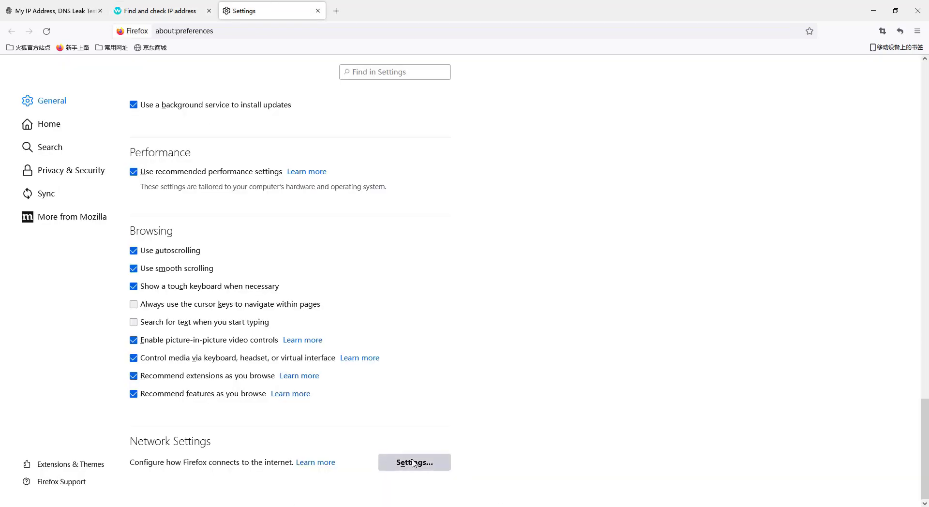
{"action": "left_click", "coordinate": [633, 258]}
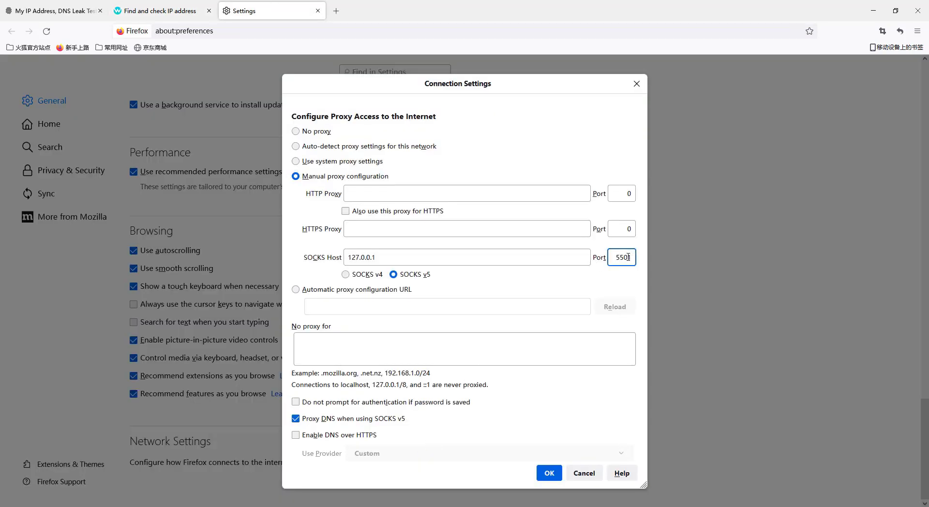
{"action": "left_click", "coordinate": [548, 472]}
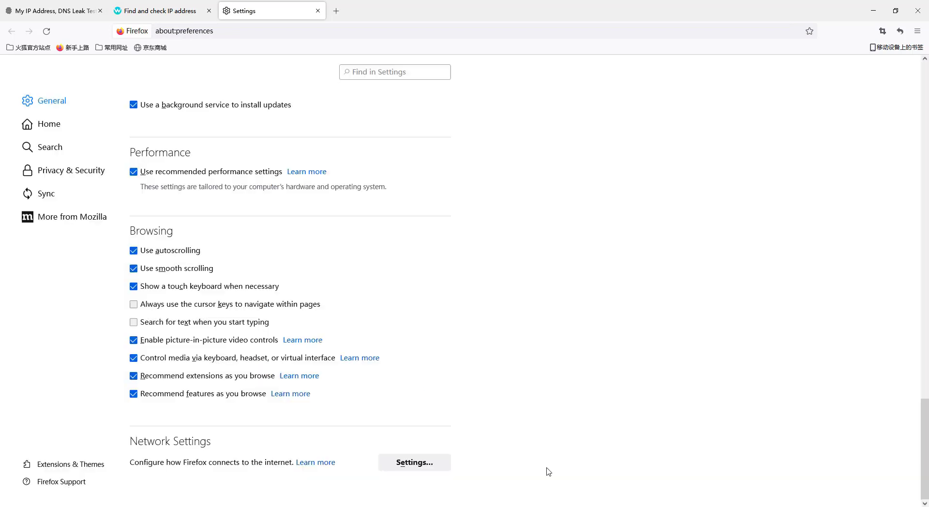
Reload whoer.net in Firefox and compare its IP address with the port 5501 entry in YiLu Proxy's Port Forward List.
{"action": "left_click", "coordinate": [158, 7]}
{"action": "left_click", "coordinate": [292, 32]}
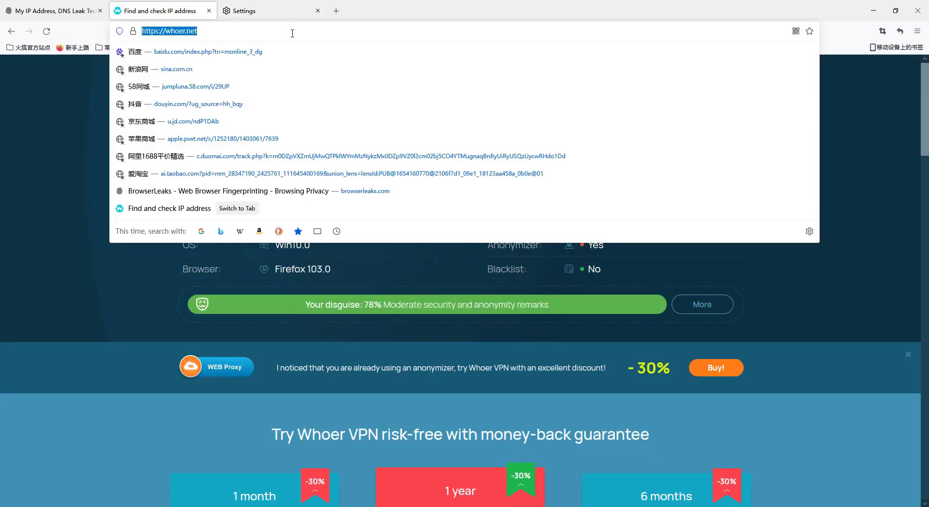
{"action": "key", "text": "Return"}
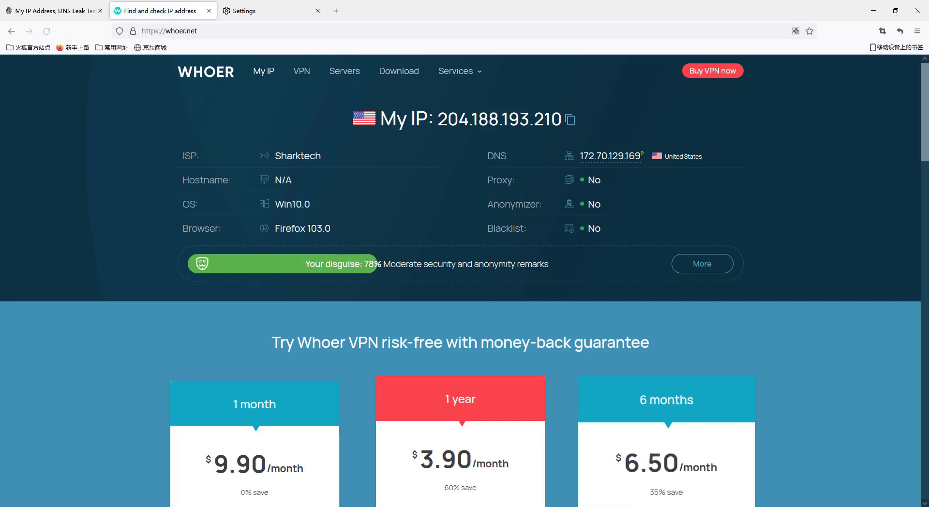
{"action": "key", "text": "alt+Tab"}
{"action": "left_click", "coordinate": [441, 174]}
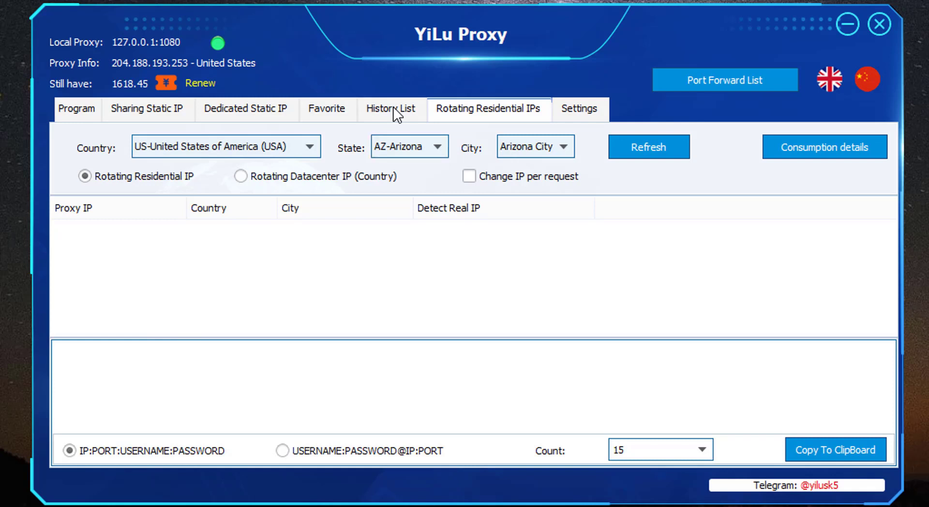
Choose US-United States of America (USA) as the country for the rotating residential IPs.
{"action": "left_click", "coordinate": [310, 147]}
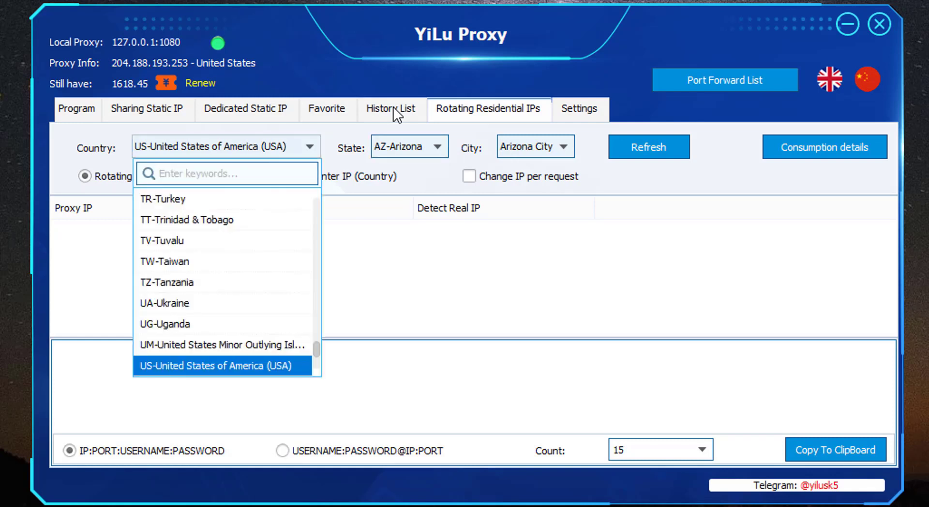
{"action": "key", "text": "Return"}
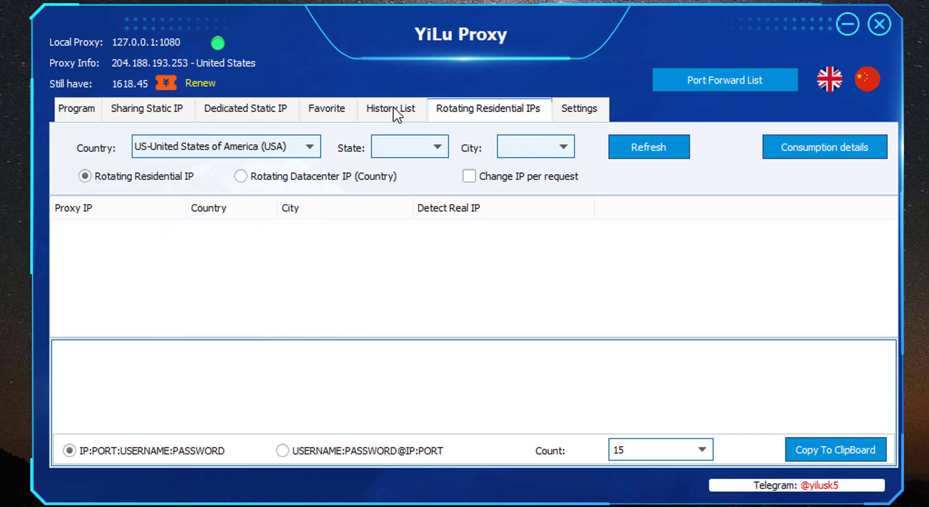
Open the consumption details for the rotating IPs and look through the listed charges, traffic types, unit prices and times.
{"action": "left_click", "coordinate": [824, 147]}
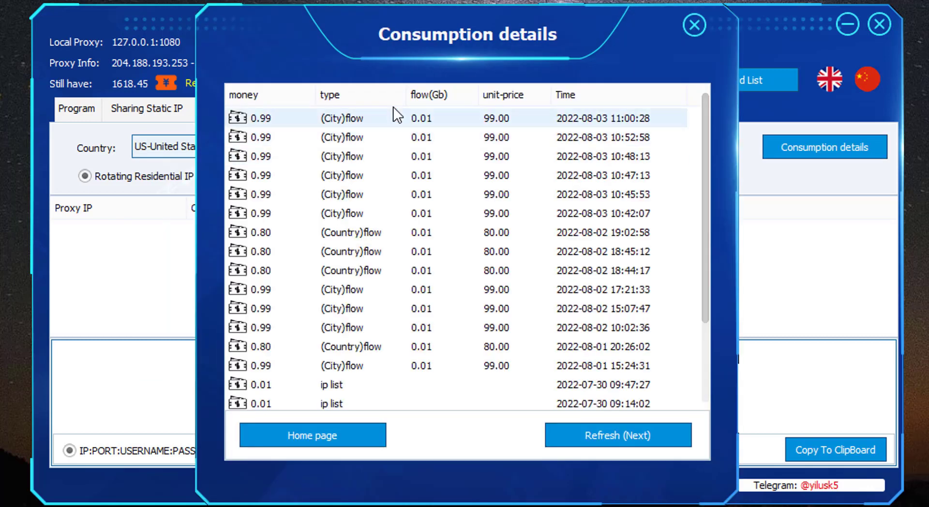
{"action": "key", "text": "Down"}
{"action": "key", "text": "Down"}
{"action": "key", "text": "Down"}
{"action": "key", "text": "Down"}
{"action": "key", "text": "Down"}
{"action": "key", "text": "Down"}
{"action": "key", "text": "Down"}
{"action": "key", "text": "Down"}
{"action": "key", "text": "Down"}
{"action": "key", "text": "Down"}
{"action": "scroll", "coordinate": [393, 106], "scroll_direction": "down", "scroll_amount": 2}
{"action": "key", "text": "Down"}
{"action": "key", "text": "Down"}
{"action": "key", "text": "Down"}
{"action": "key", "text": "Down"}
{"action": "key", "text": "Down"}
{"action": "key", "text": "Down"}
{"action": "key", "text": "Up"}
{"action": "key", "text": "Up"}
{"action": "scroll", "coordinate": [393, 113], "scroll_direction": "up", "scroll_amount": 2}
{"action": "key", "text": "Up"}
{"action": "key", "text": "Up"}
{"action": "key", "text": "Up"}
{"action": "key", "text": "Up"}
{"action": "key", "text": "Up"}
{"action": "key", "text": "Up"}
{"action": "key", "text": "Up"}
{"action": "key", "text": "Up"}
{"action": "key", "text": "Up"}
{"action": "key", "text": "Up"}
{"action": "key", "text": "Up"}
{"action": "key", "text": "Up"}
{"action": "key", "text": "Up"}
{"action": "key", "text": "Up"}
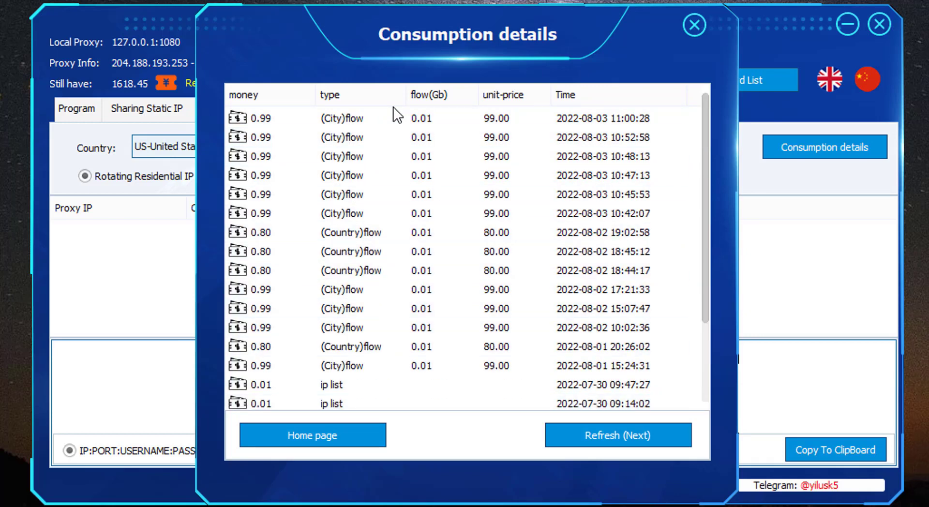
Close the consumption details and choose CA-California as the state for the rotating residential IPs.
{"action": "key", "text": "Escape"}
{"action": "key", "text": "alt+Down"}
{"action": "key", "text": "Escape"}
{"action": "key", "text": "Tab"}
{"action": "key", "text": "Tab"}
{"action": "key", "text": "alt+Down"}
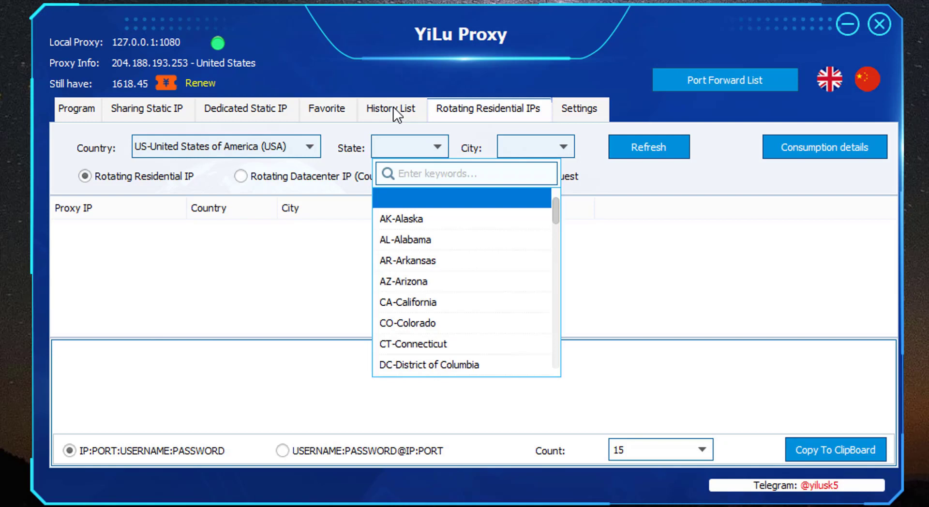
{"action": "key", "text": "Down"}
{"action": "key", "text": "Down"}
{"action": "key", "text": "Down"}
{"action": "key", "text": "Down"}
{"action": "key", "text": "Down"}
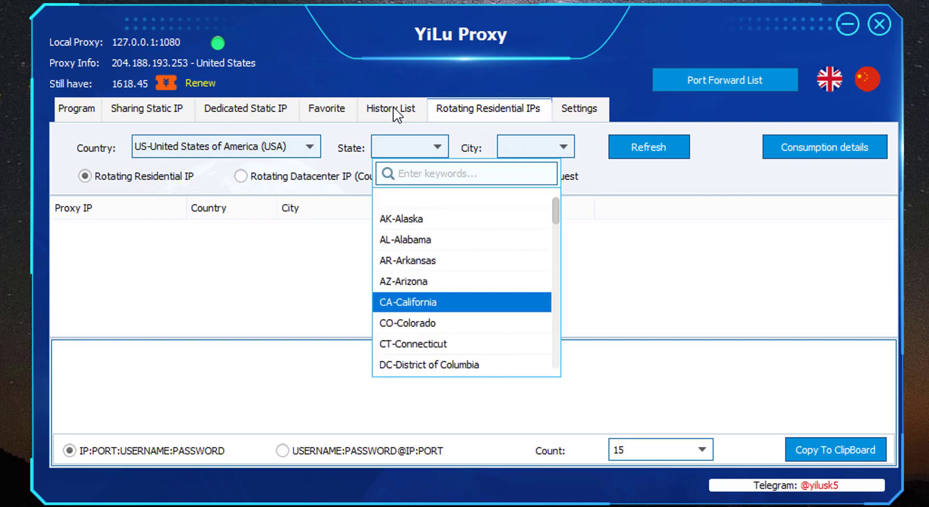
{"action": "key", "text": "Return"}
Find "los" among the California cities, choose East Los Angeles, and refresh the rotating residential proxy list.
{"action": "key", "text": "Tab"}
{"action": "key", "text": "alt+Down"}
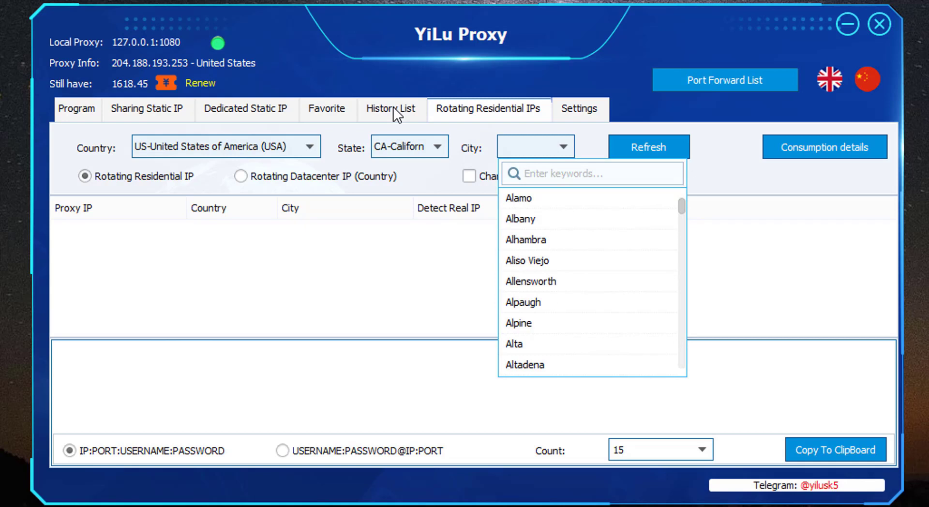
{"action": "type", "text": "los"}
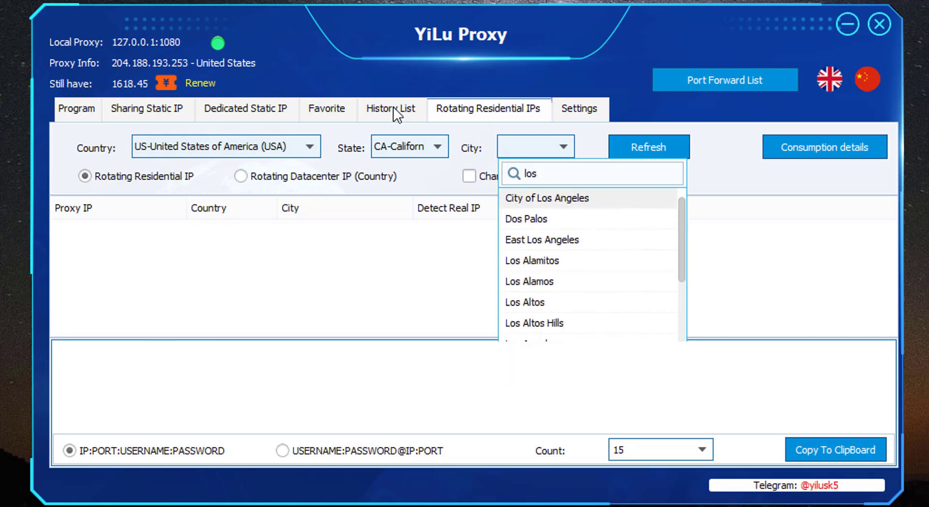
{"action": "left_click", "coordinate": [542, 240]}
{"action": "key", "text": "Tab"}
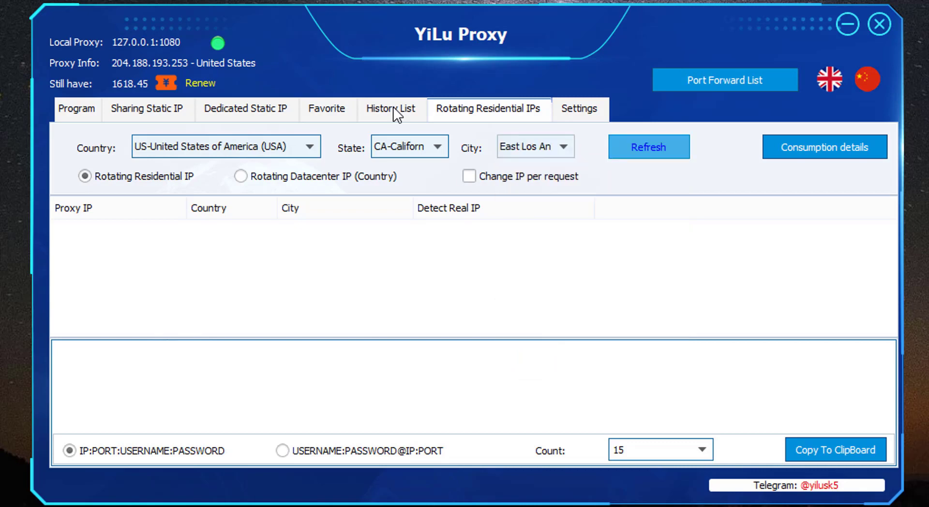
{"action": "key", "text": "Return"}
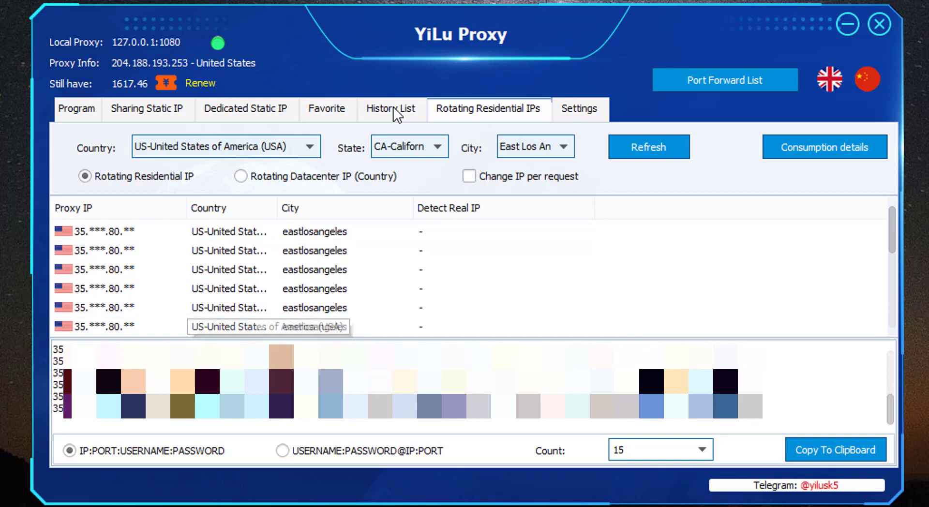
Switch the output format to USERNAME:PASSWORD@IP:PORT and back, and detect the real IP of the first East Los Angeles proxy.
{"action": "left_click", "coordinate": [283, 451]}
{"action": "left_click", "coordinate": [69, 450]}
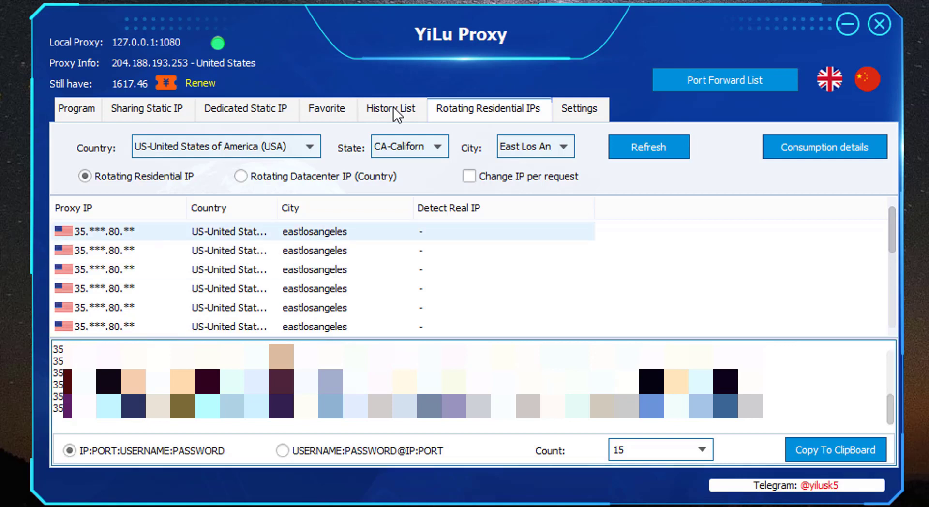
{"action": "left_click", "coordinate": [285, 232]}
{"action": "right_click", "coordinate": [285, 231]}
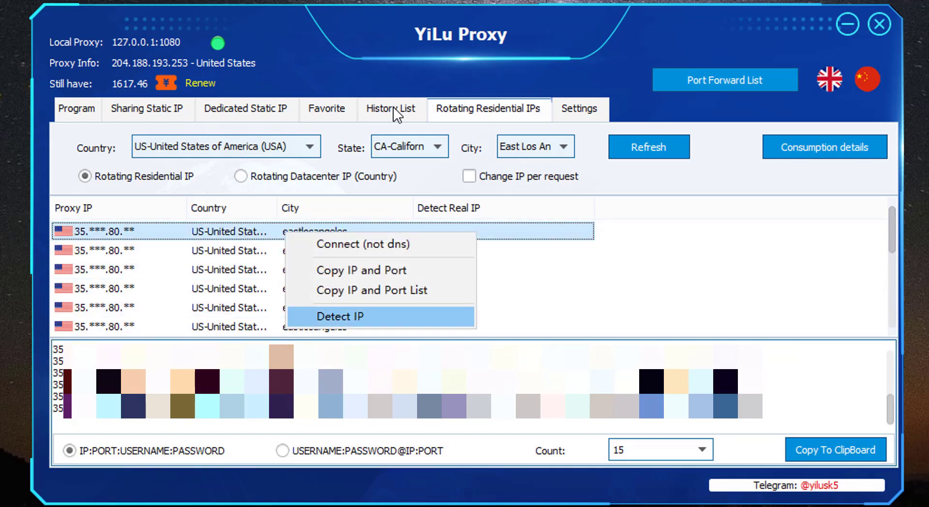
{"action": "key", "text": "Return"}
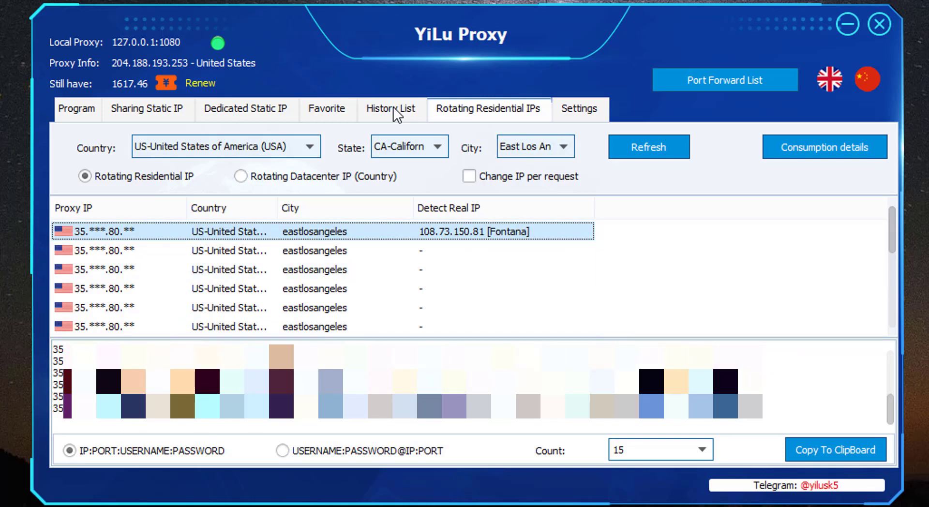
Switch to Rotating Datacenter IP (Country), choose SO-Somalia as the country, and refresh the proxy list.
{"action": "left_click", "coordinate": [241, 176]}
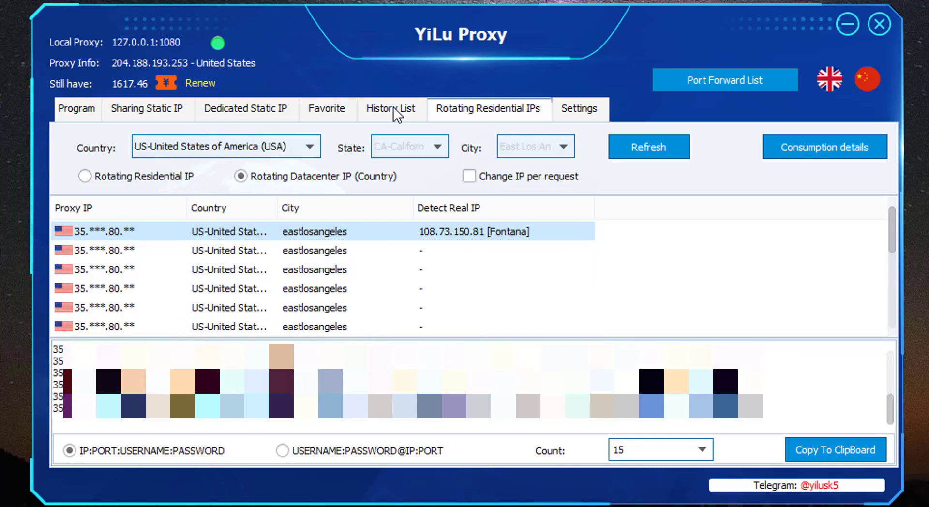
{"action": "left_click", "coordinate": [310, 146]}
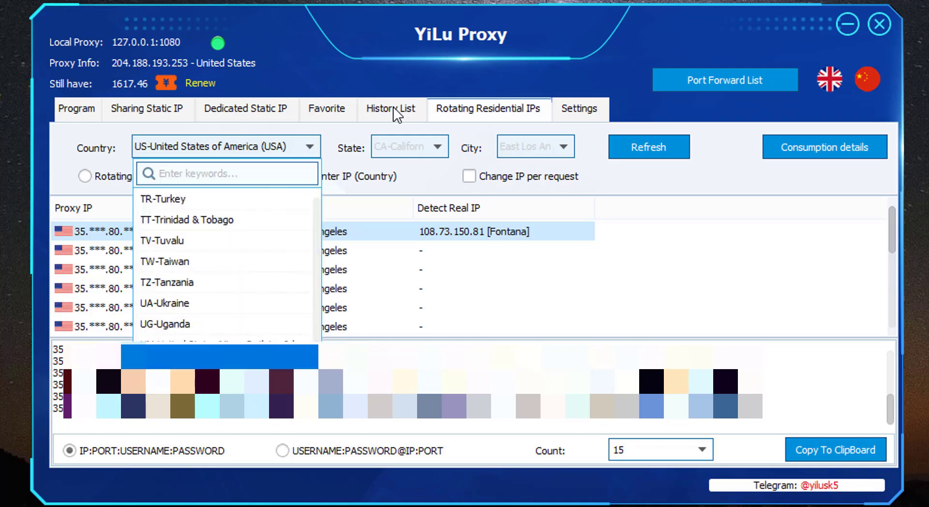
{"action": "scroll", "coordinate": [227, 266], "scroll_direction": "up", "scroll_amount": 5}
{"action": "key", "text": "Down"}
{"action": "key", "text": "Return"}
{"action": "key", "text": "alt+Down"}
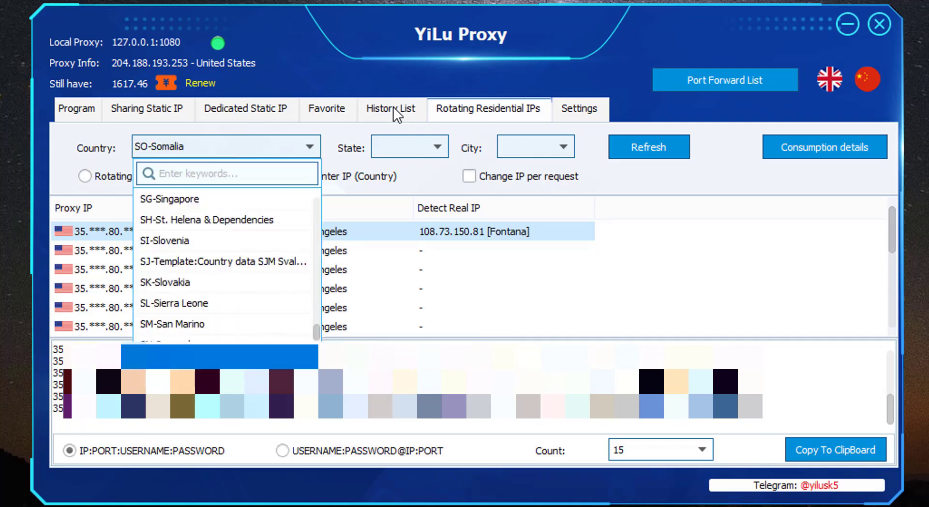
{"action": "key", "text": "Tab"}
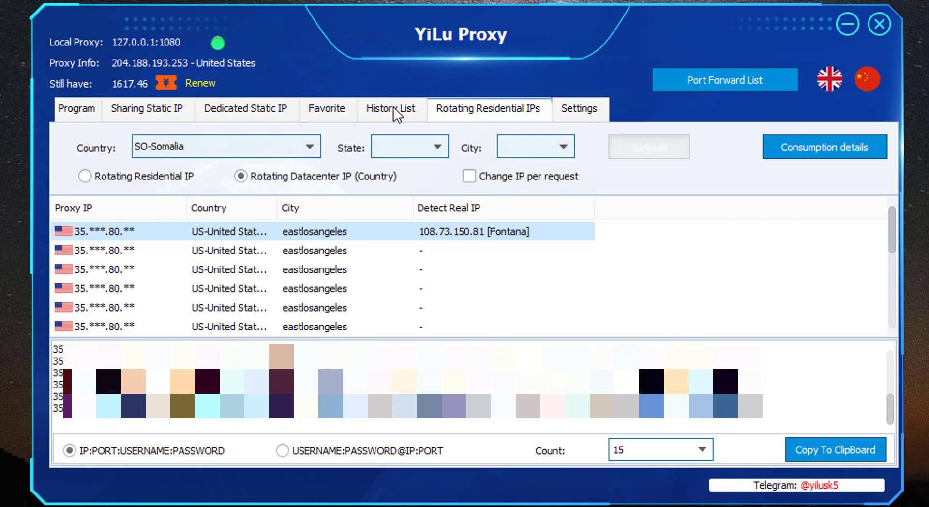
{"action": "key", "text": "Return"}
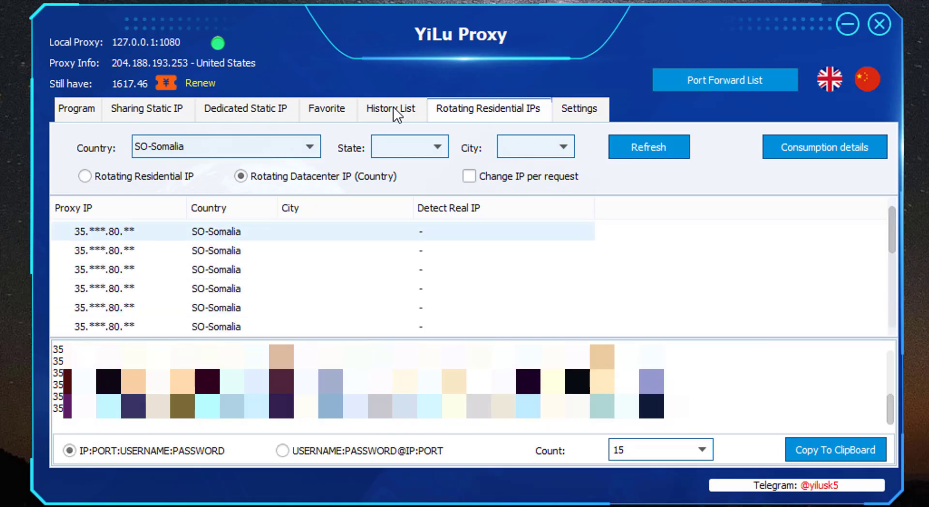
Run IP detection on the second SO-Somalia proxy in the rotating datacenter list.
{"action": "scroll", "coordinate": [244, 278], "scroll_direction": "up", "scroll_amount": 4}
{"action": "right_click", "coordinate": [244, 252]}
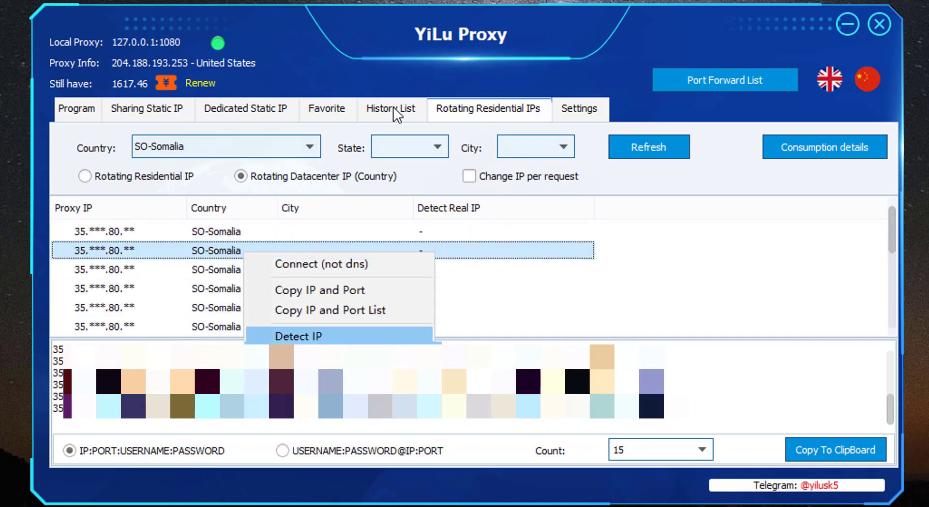
{"action": "key", "text": "Return"}
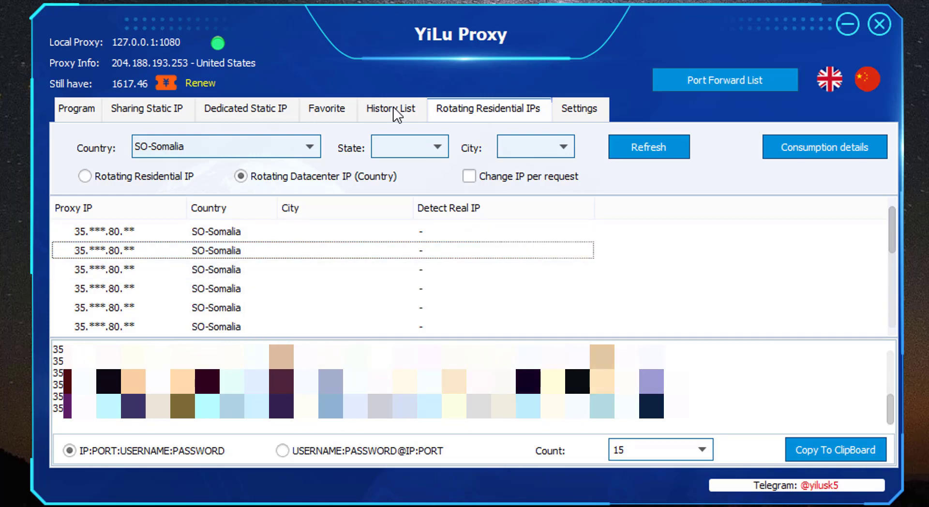
Open YiLu Proxy's settings to view the proxy port, port forward range and proxy engine options.
{"action": "key", "text": "ctrl+Tab"}
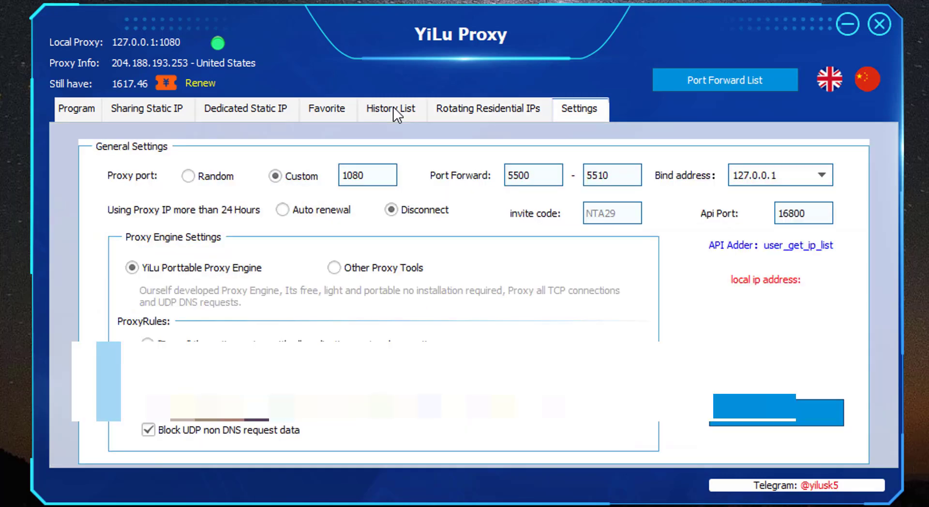